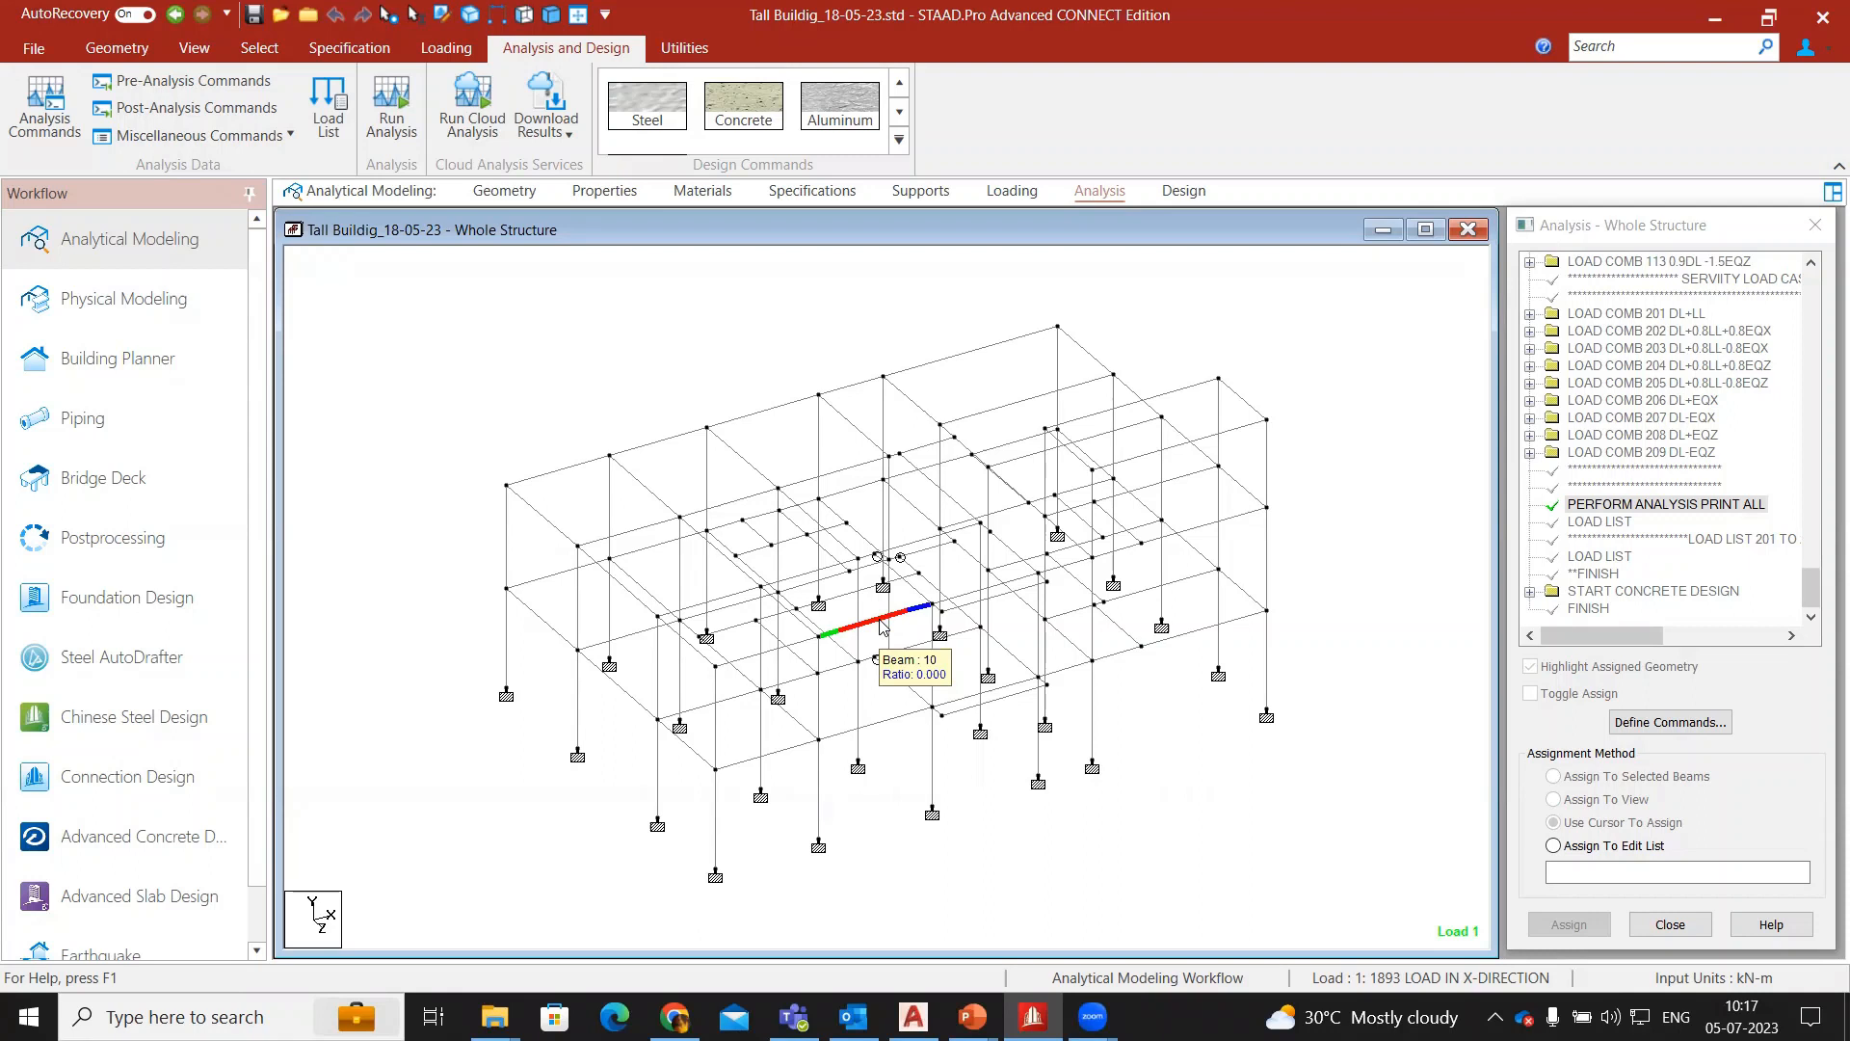
- Run the analysis of the building model, close its report, and switch to the Foundation Design workflow
{"action": "left_click", "coordinate": [401, 149]}
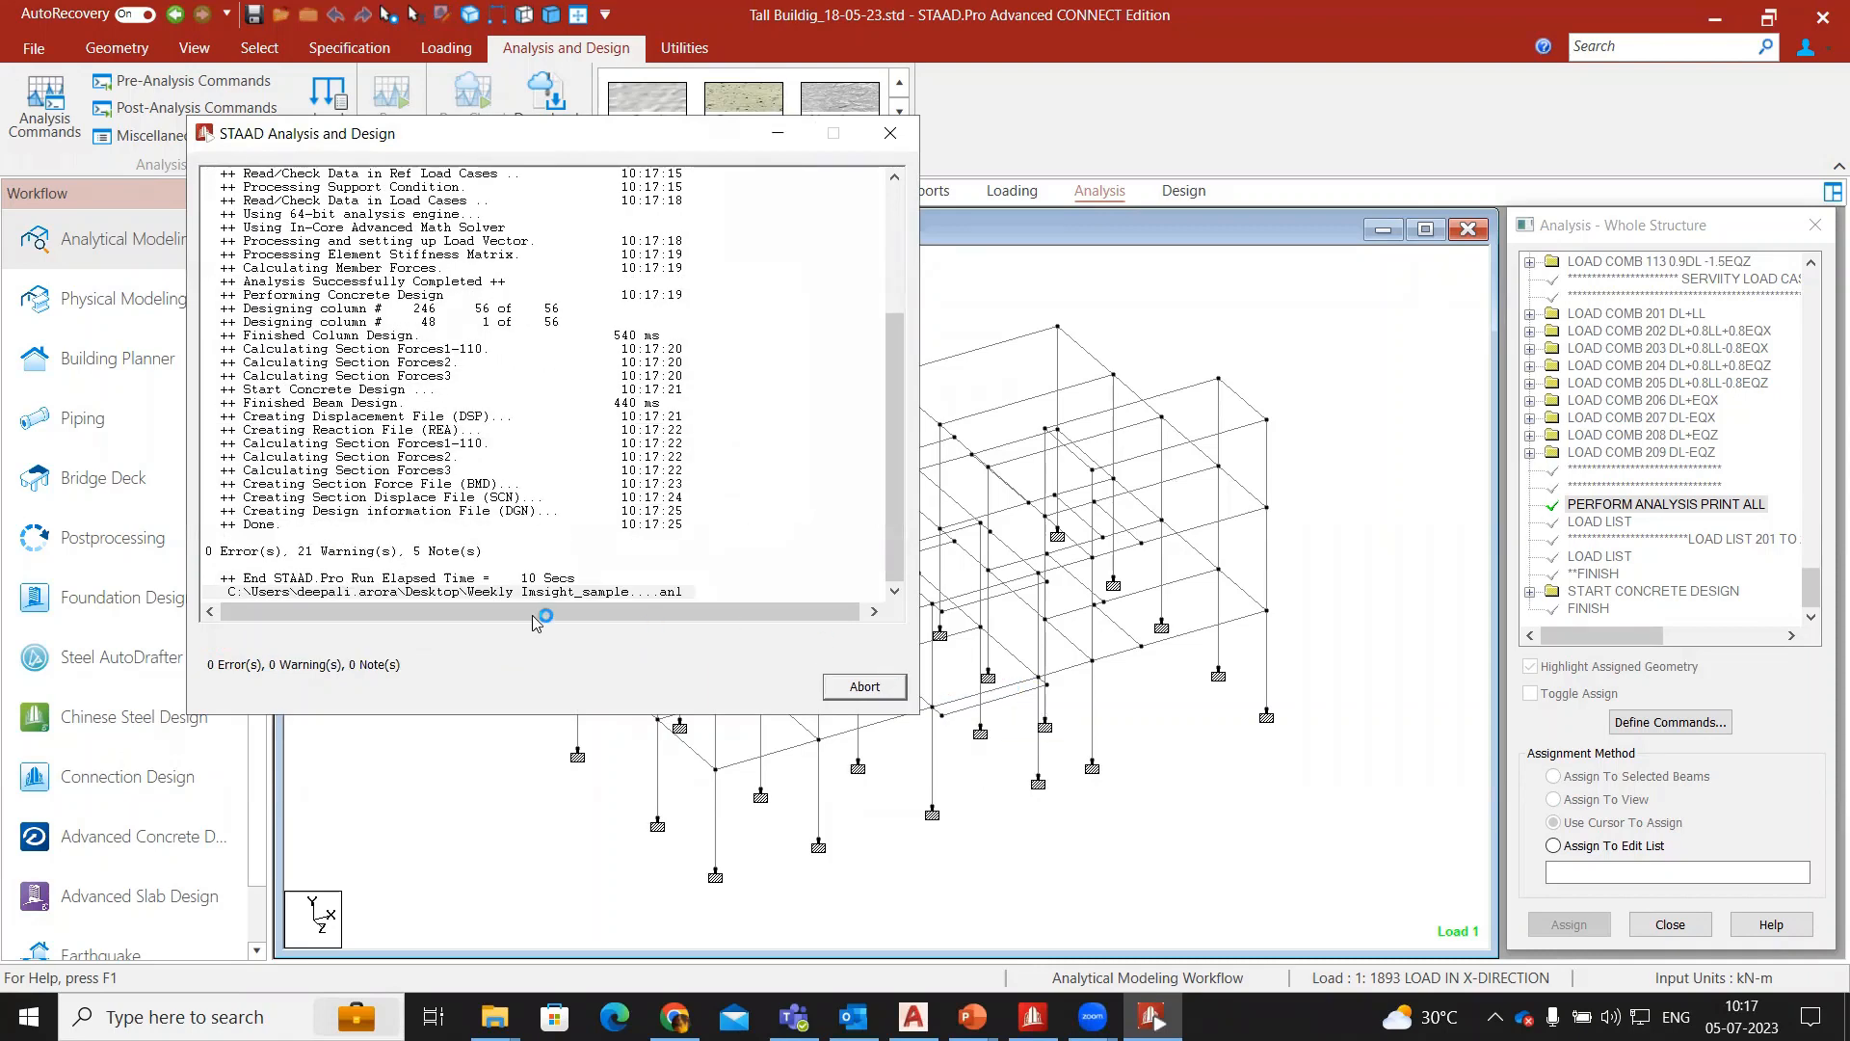
{"action": "left_click", "coordinate": [865, 687]}
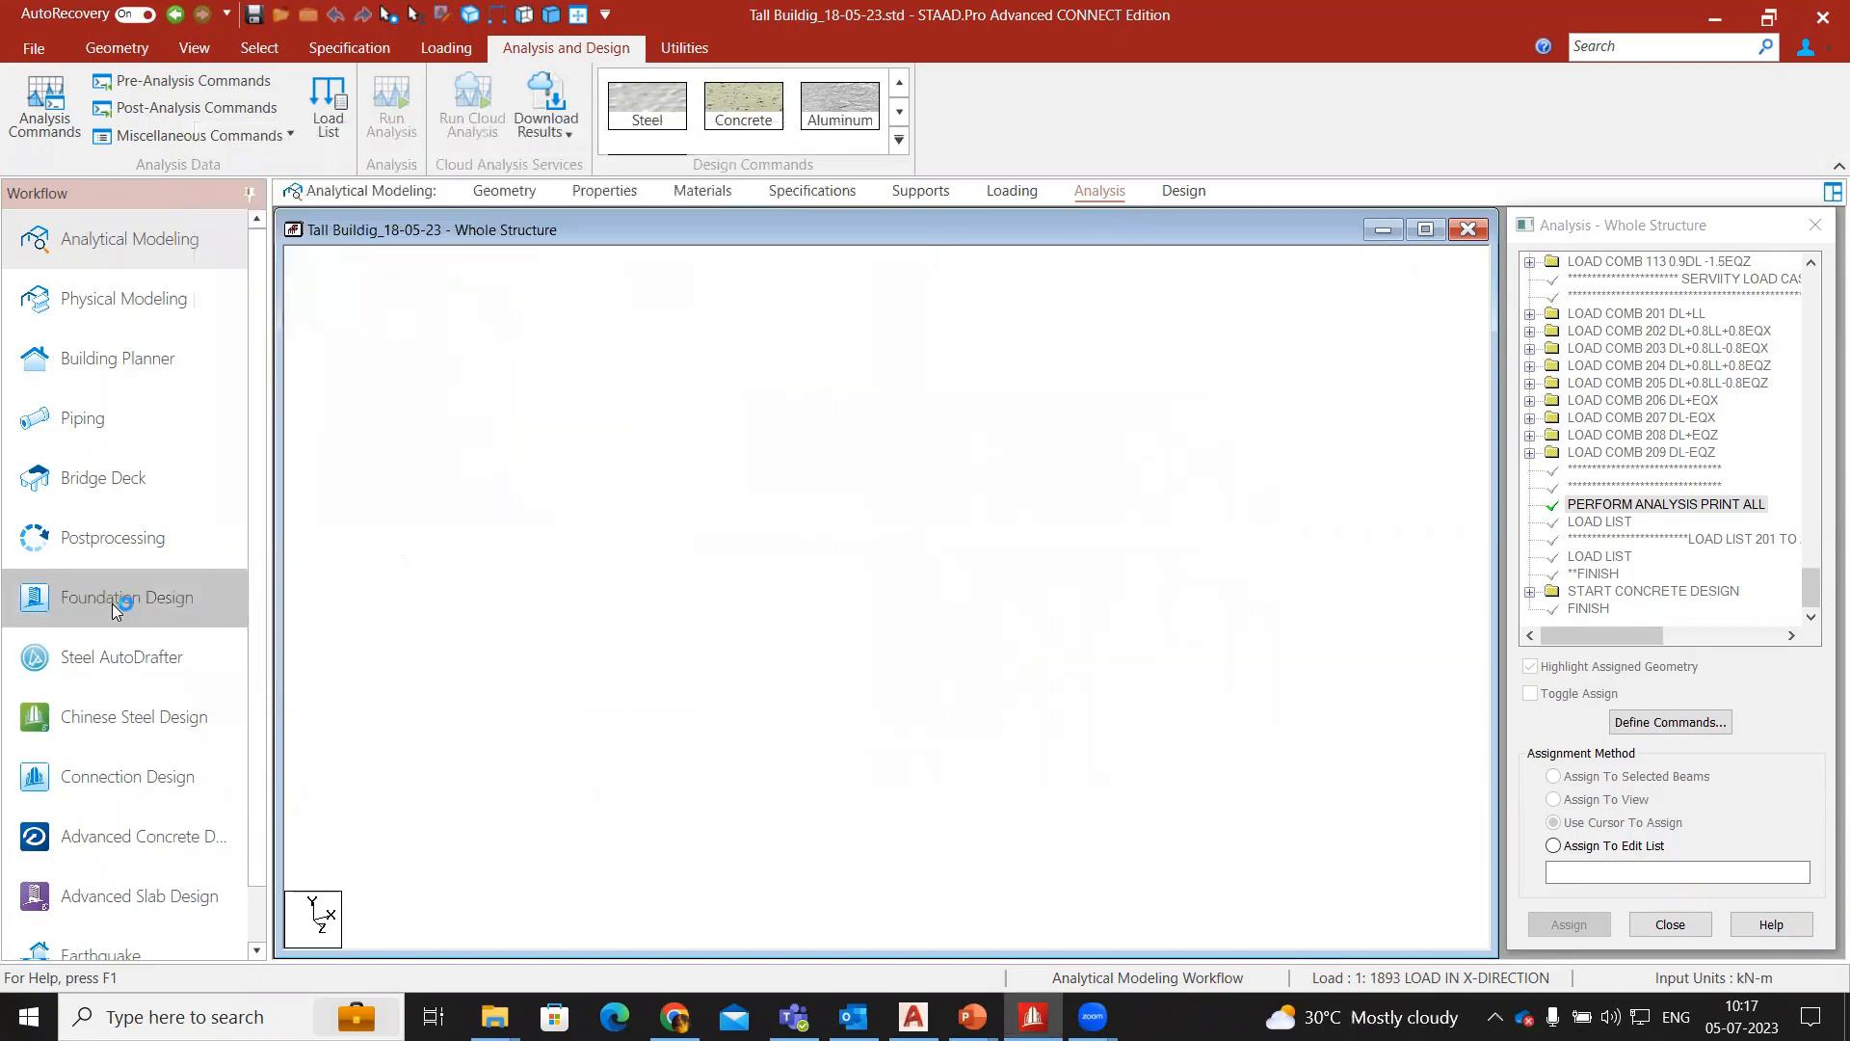
{"action": "left_click", "coordinate": [112, 603]}
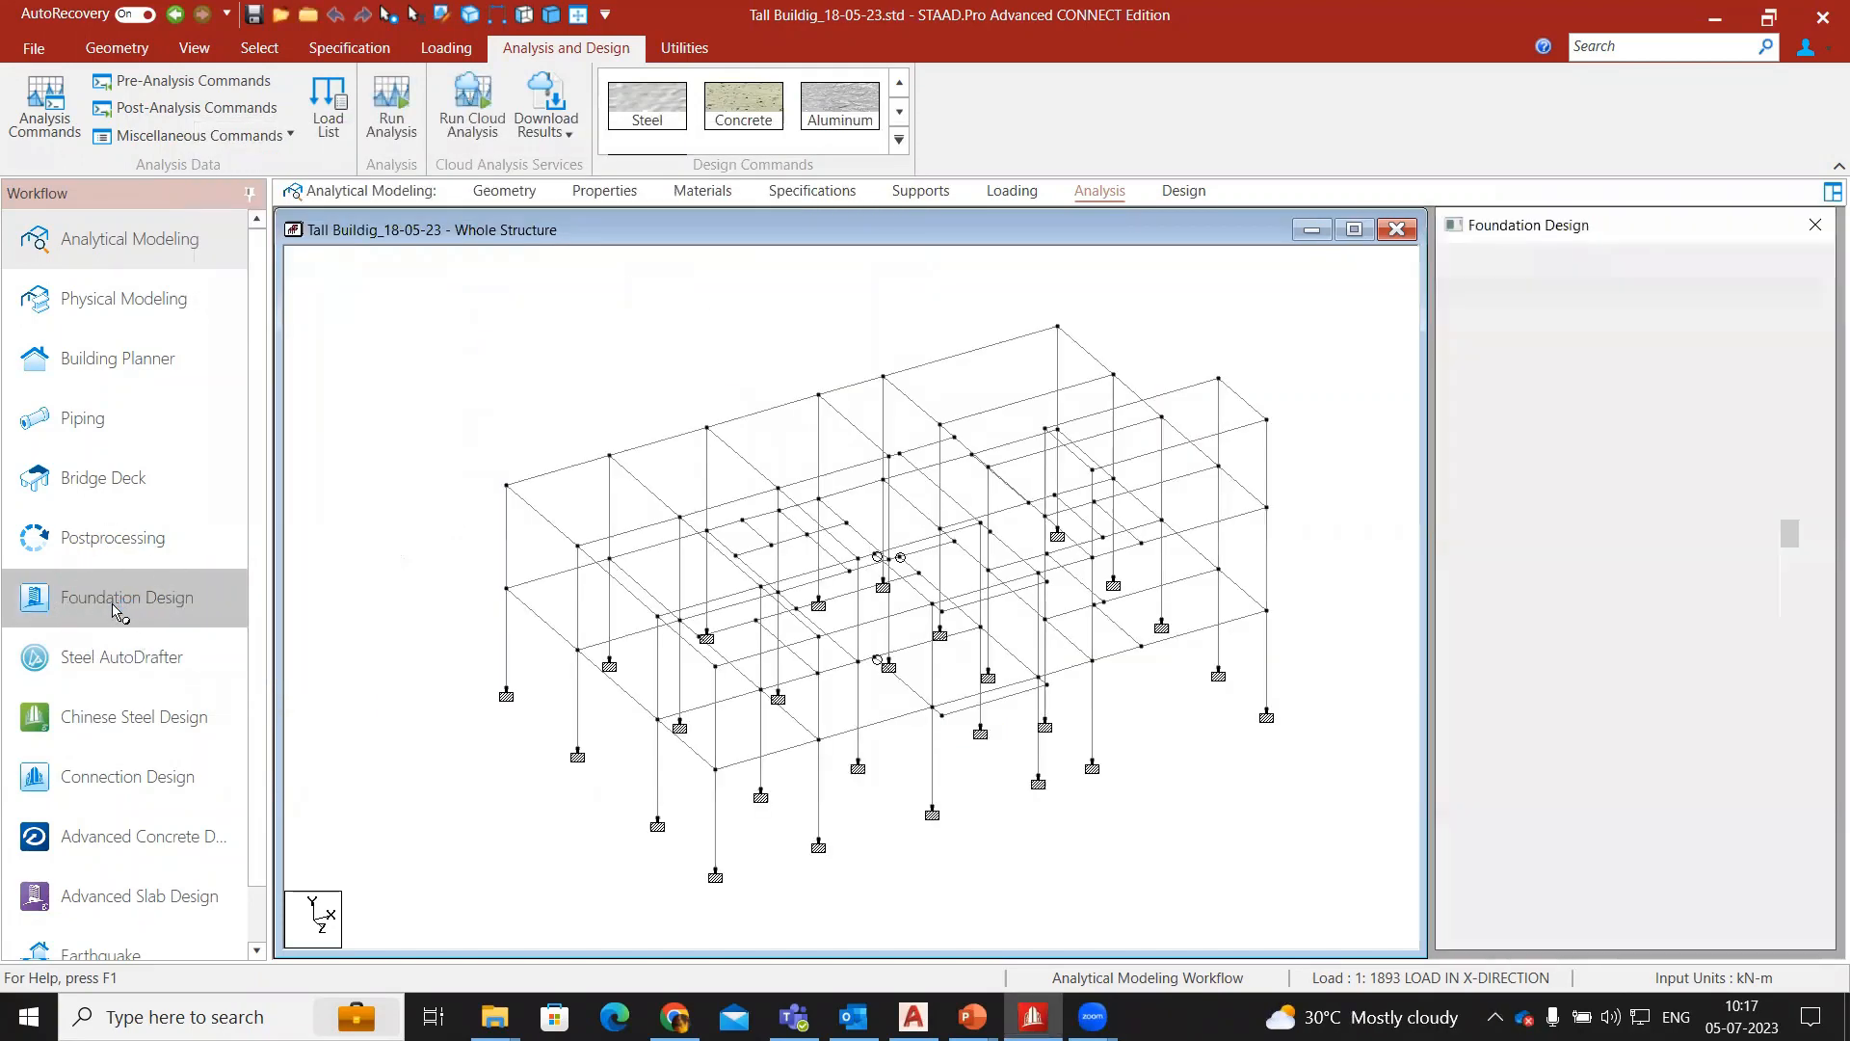
- Include load combinations 201 to 209 for all supports in the foundation design and transfer the model to STAAD Foundation Advanced
{"action": "scroll", "coordinate": [1529, 590], "scroll_direction": "down", "scroll_amount": 5}
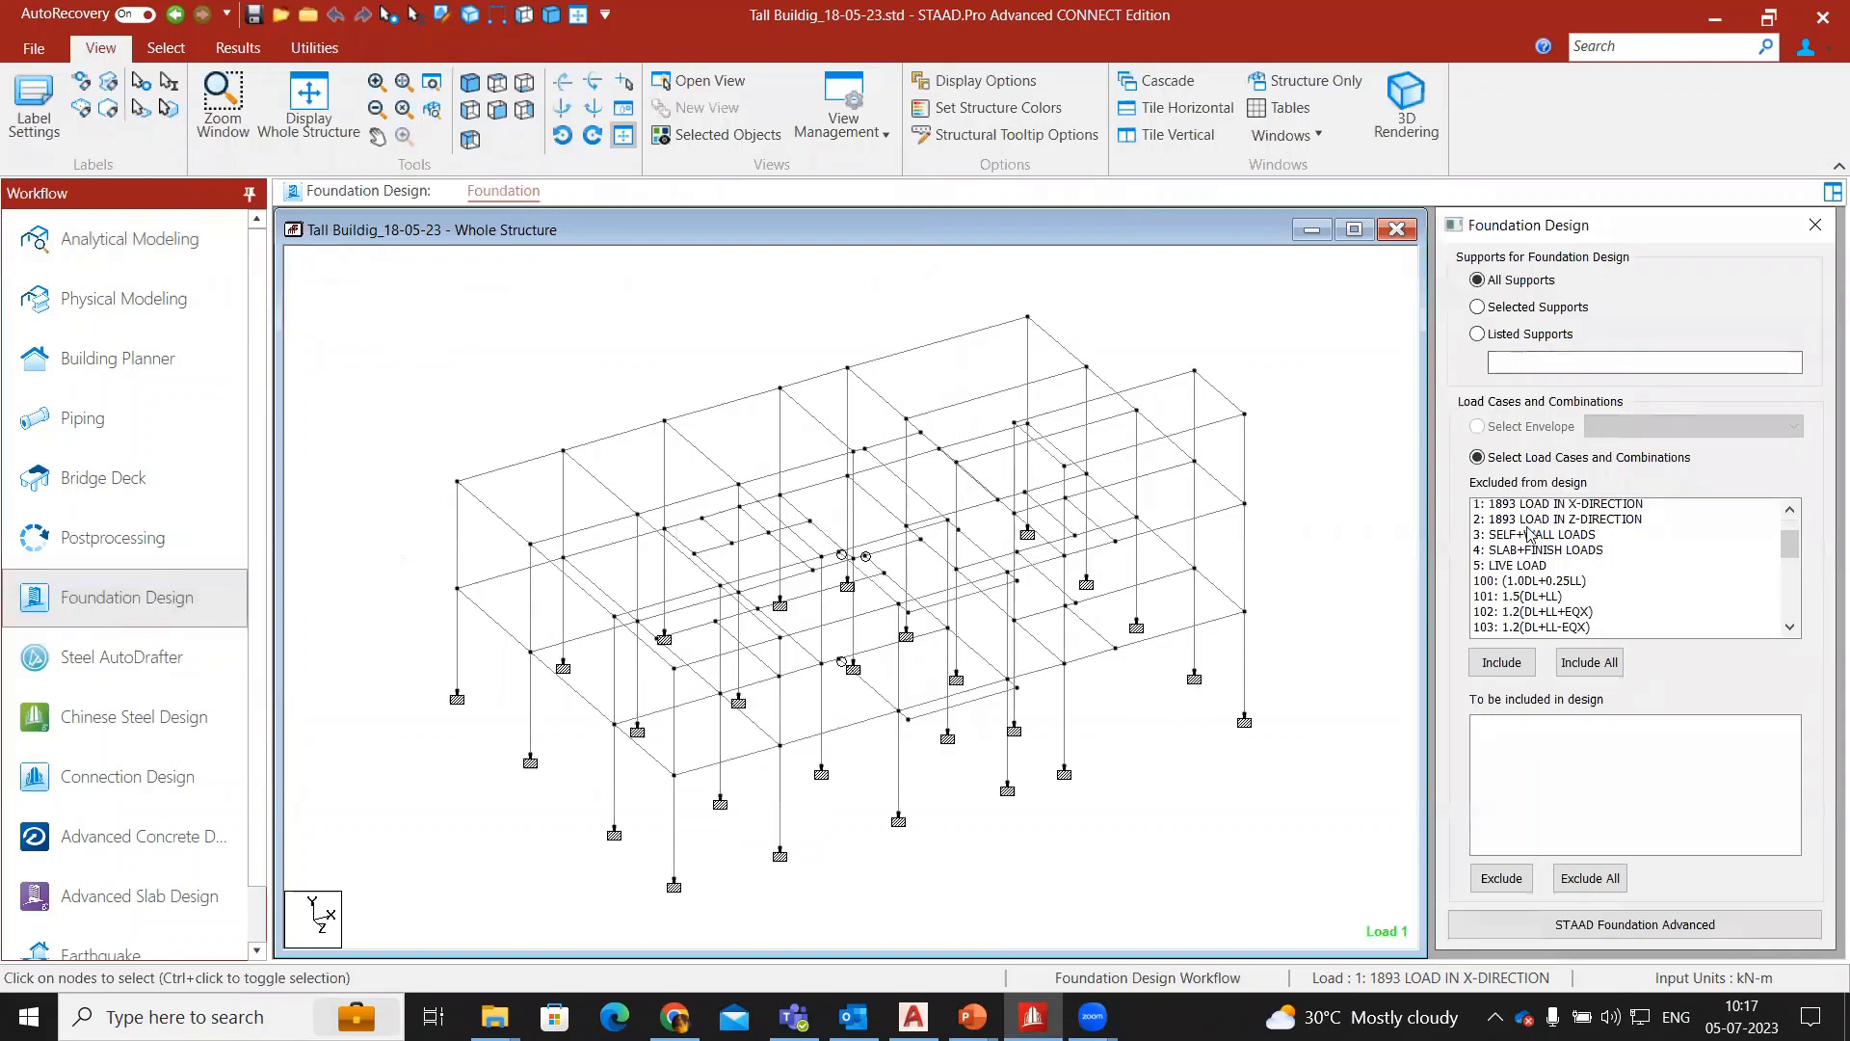
{"action": "left_click_drag", "start_coordinate": [1528, 584], "coordinate": [1518, 643]}
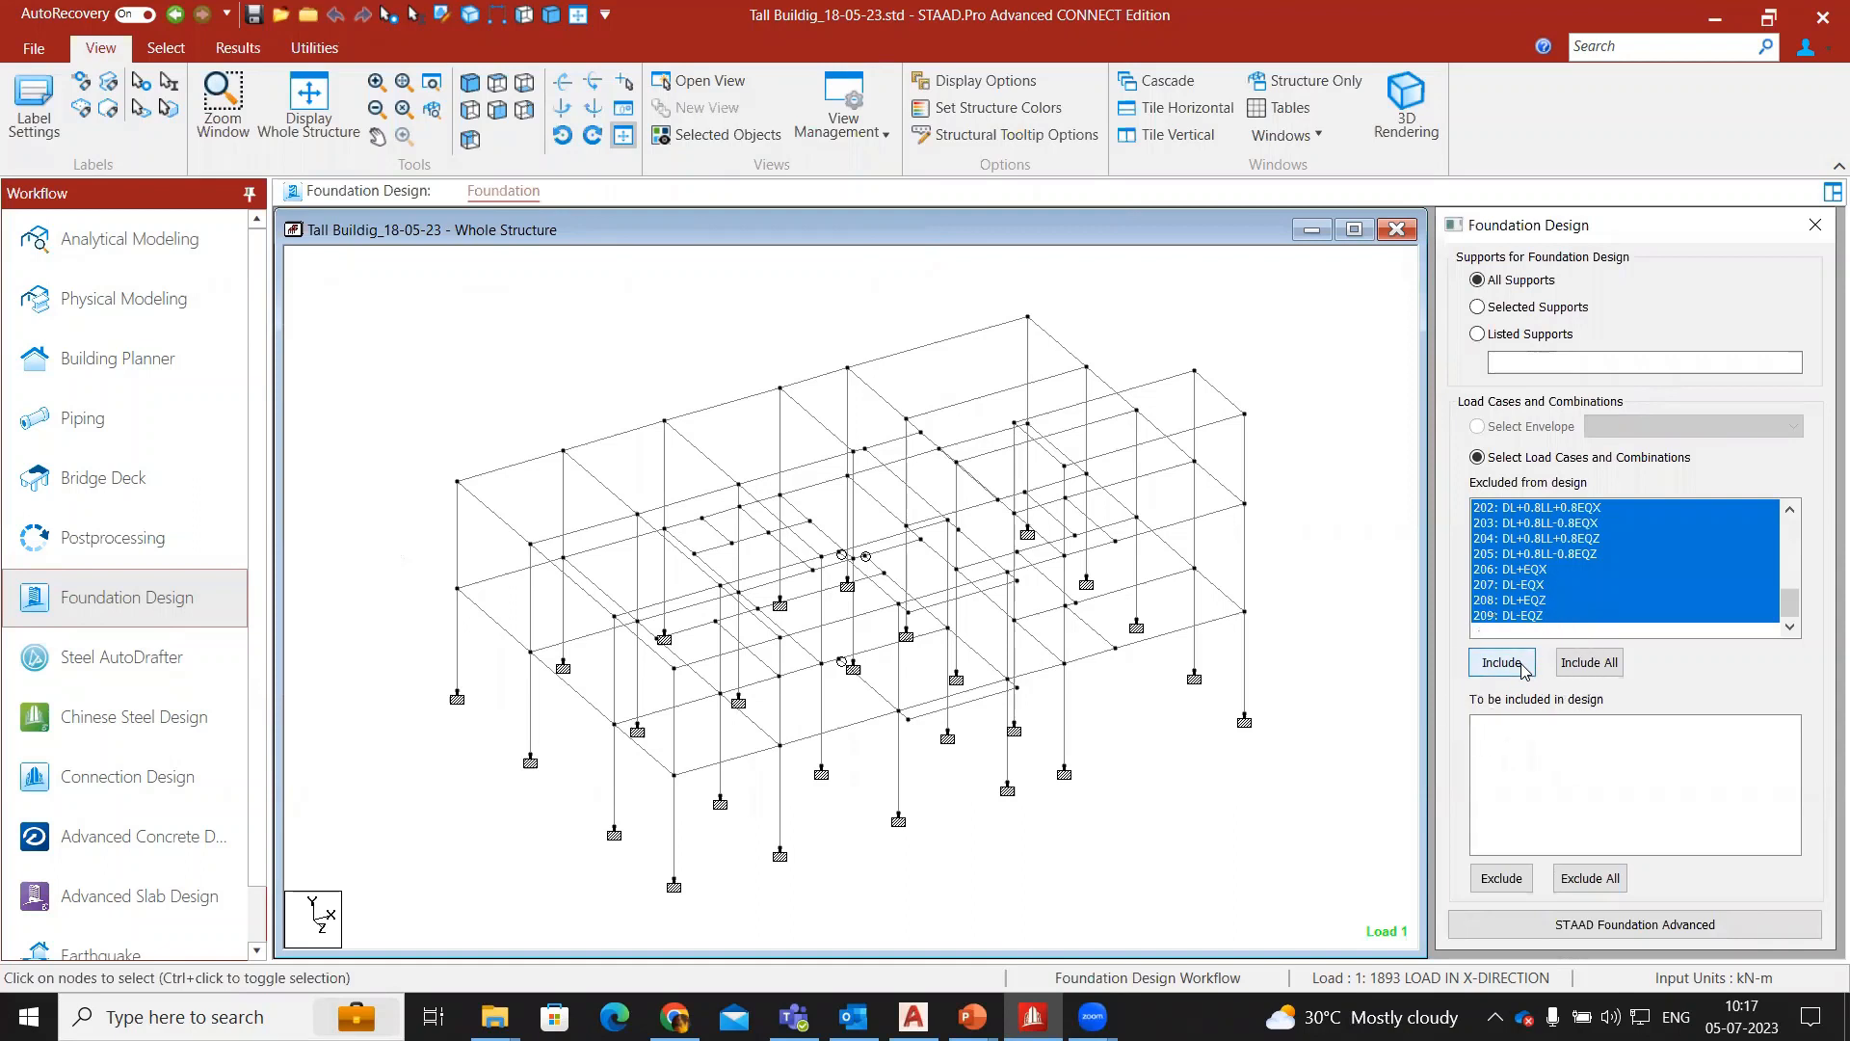
{"action": "left_click", "coordinate": [1520, 665]}
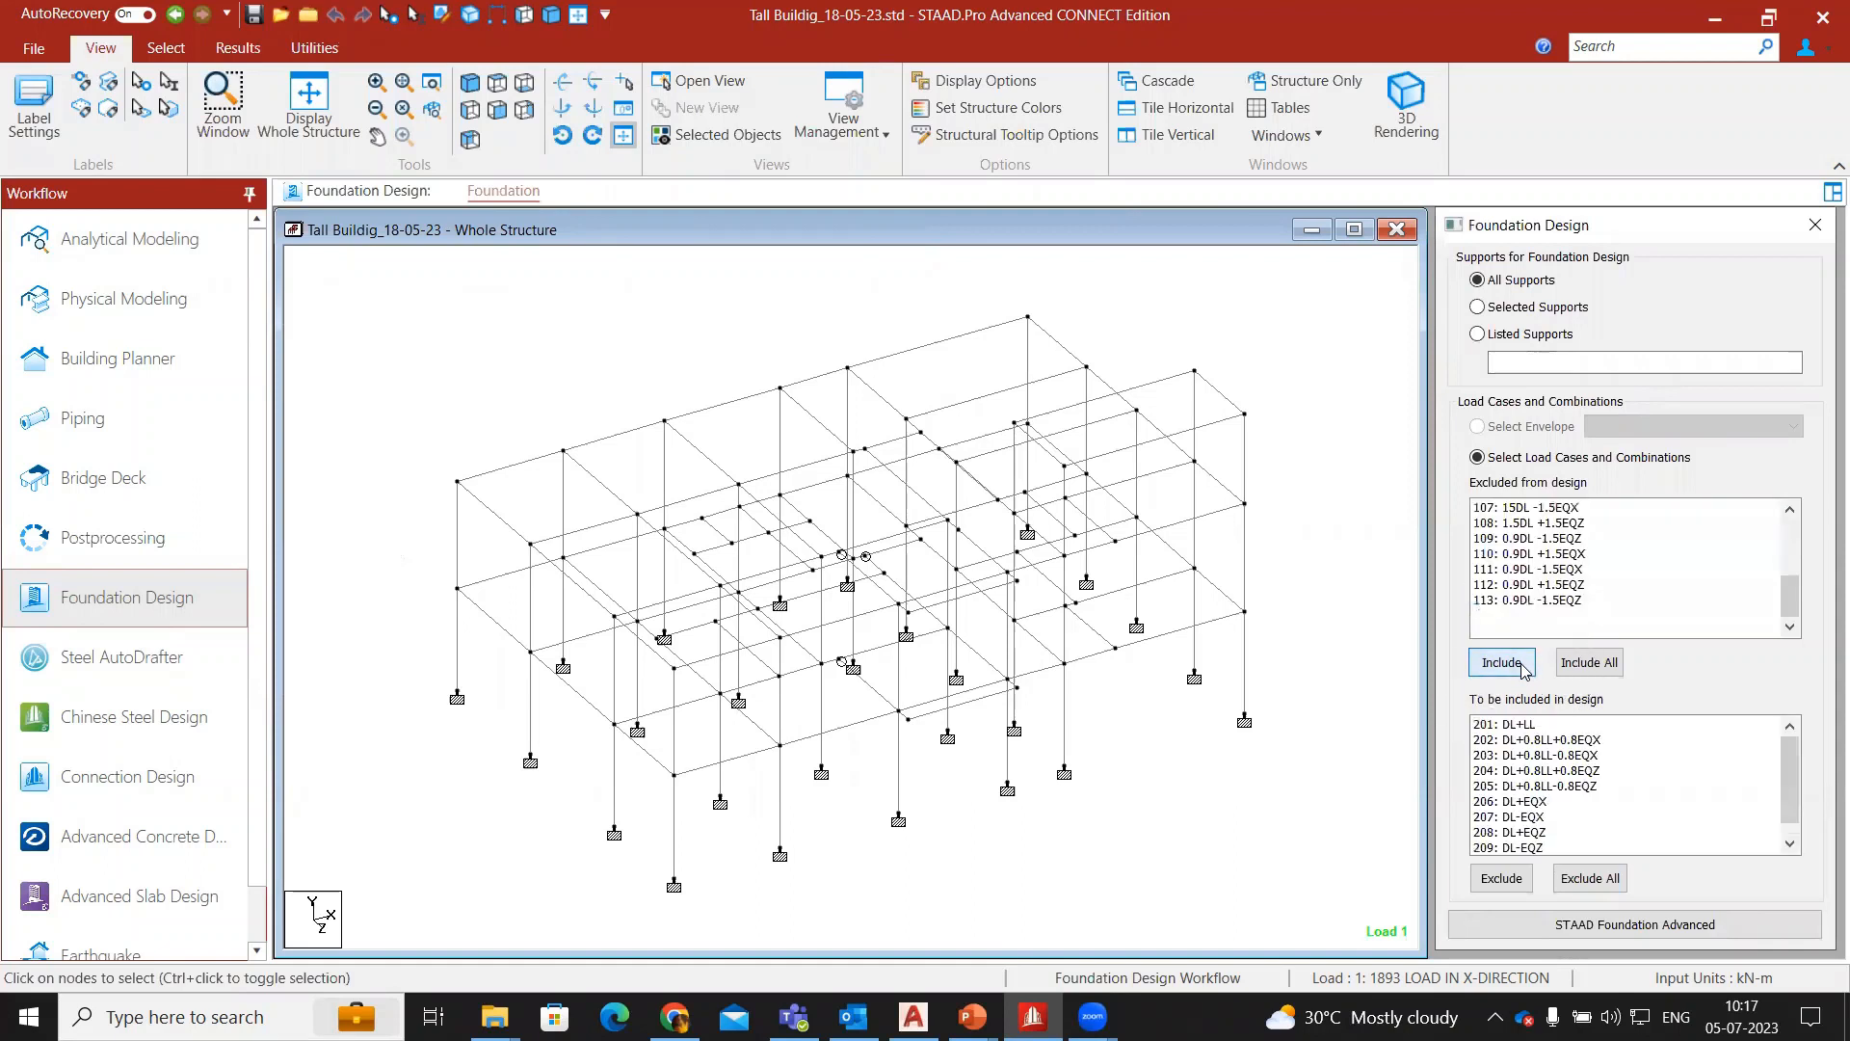
{"action": "left_click", "coordinate": [1611, 927]}
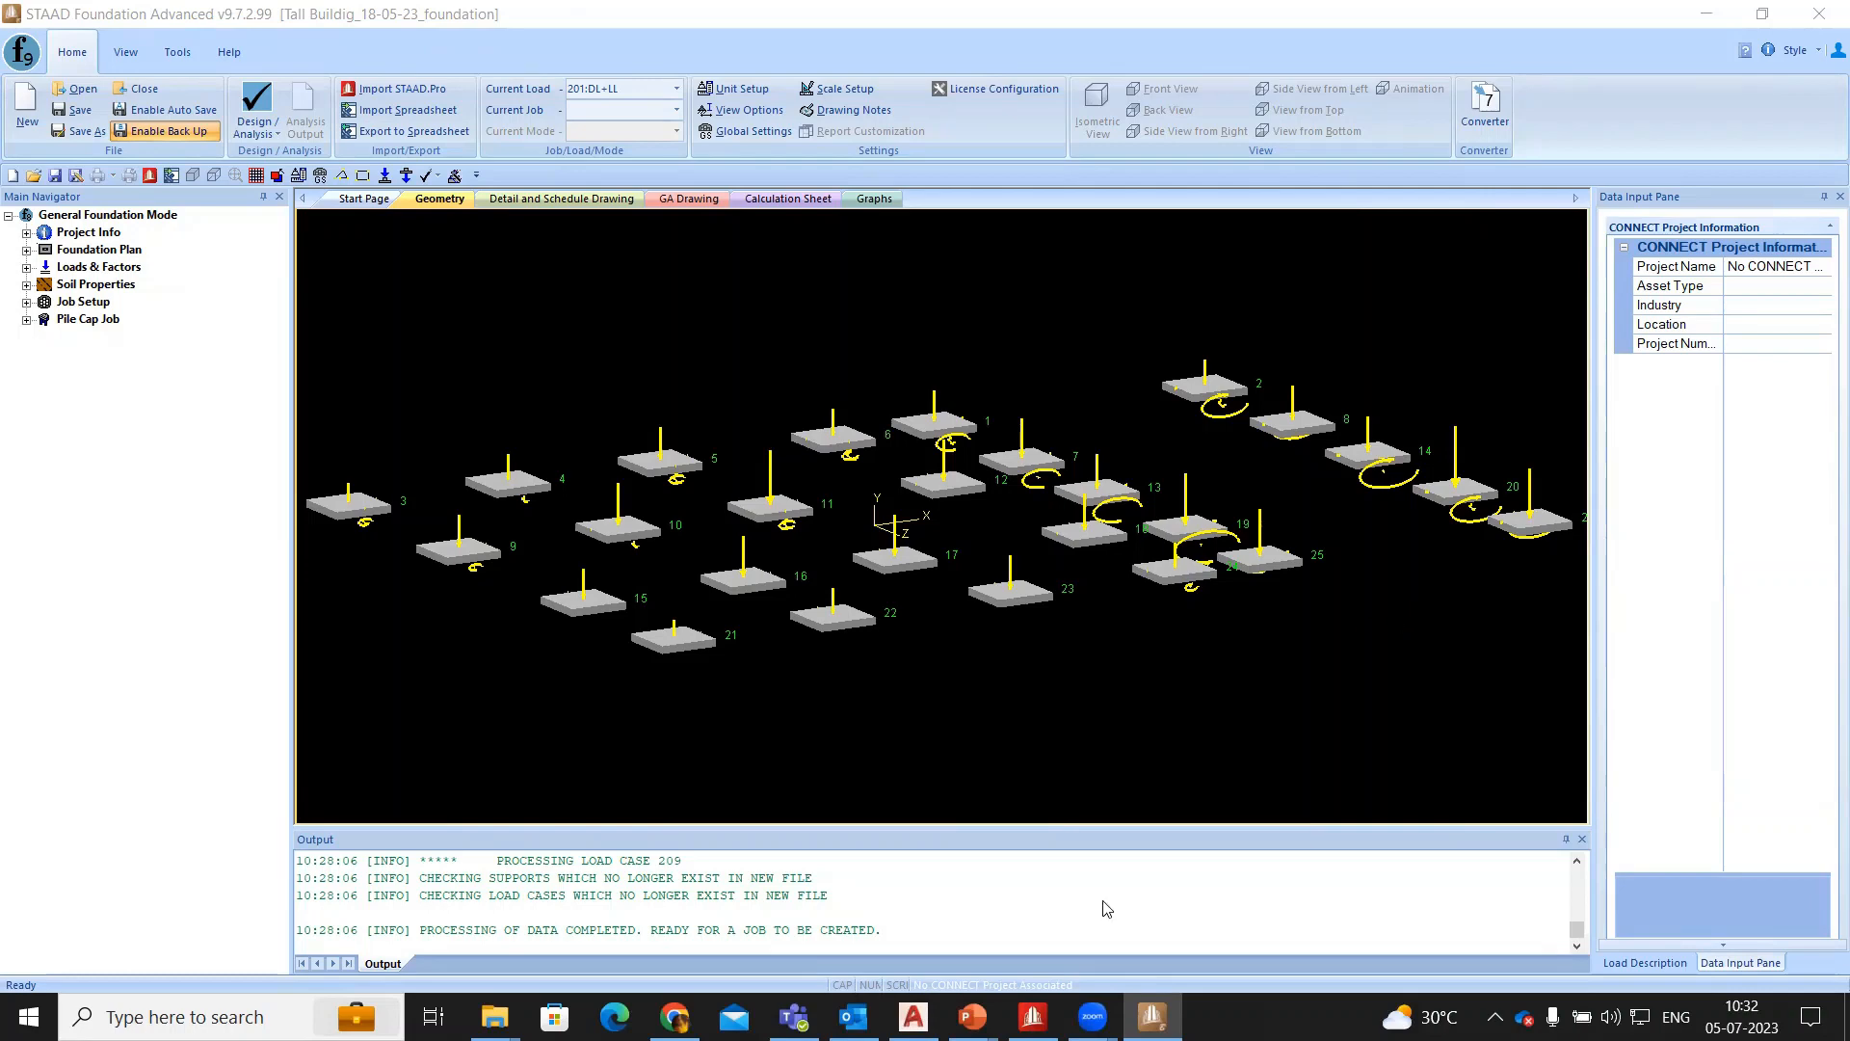
{"action": "key", "text": "alt+Tab"}
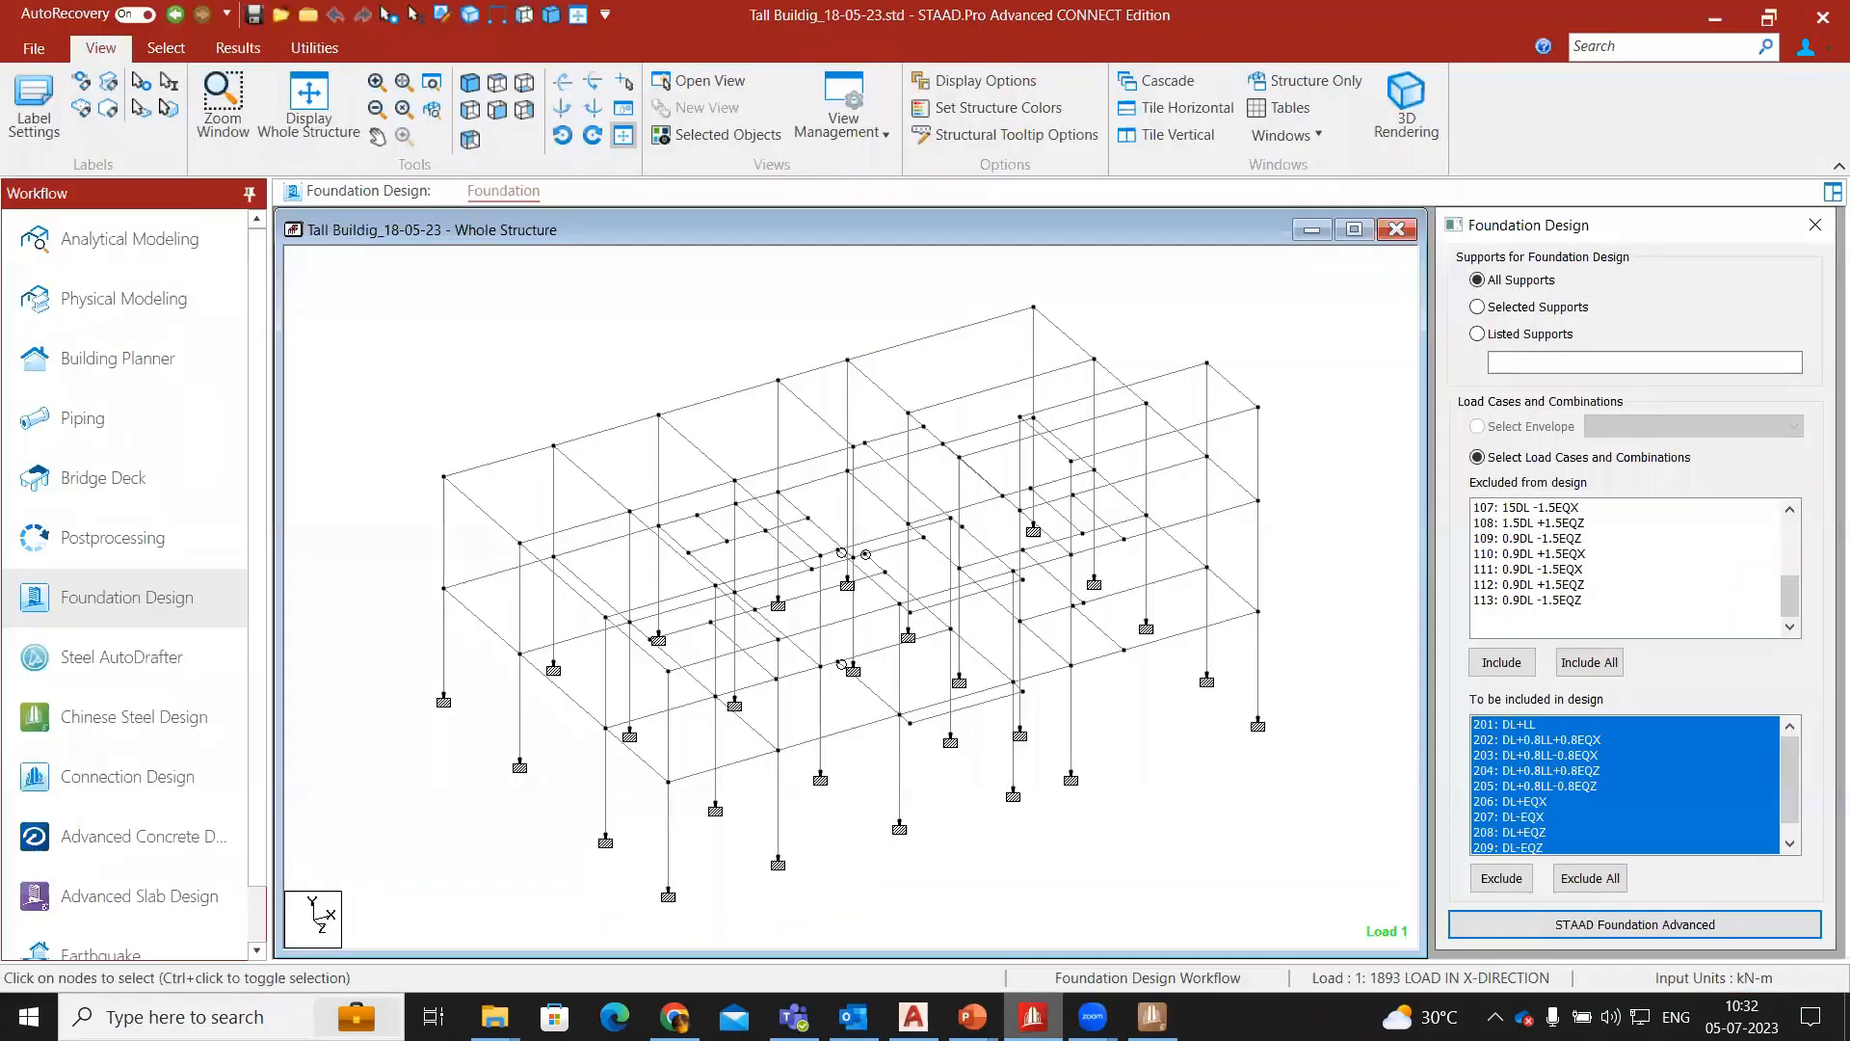
{"action": "key", "text": "alt+Tab"}
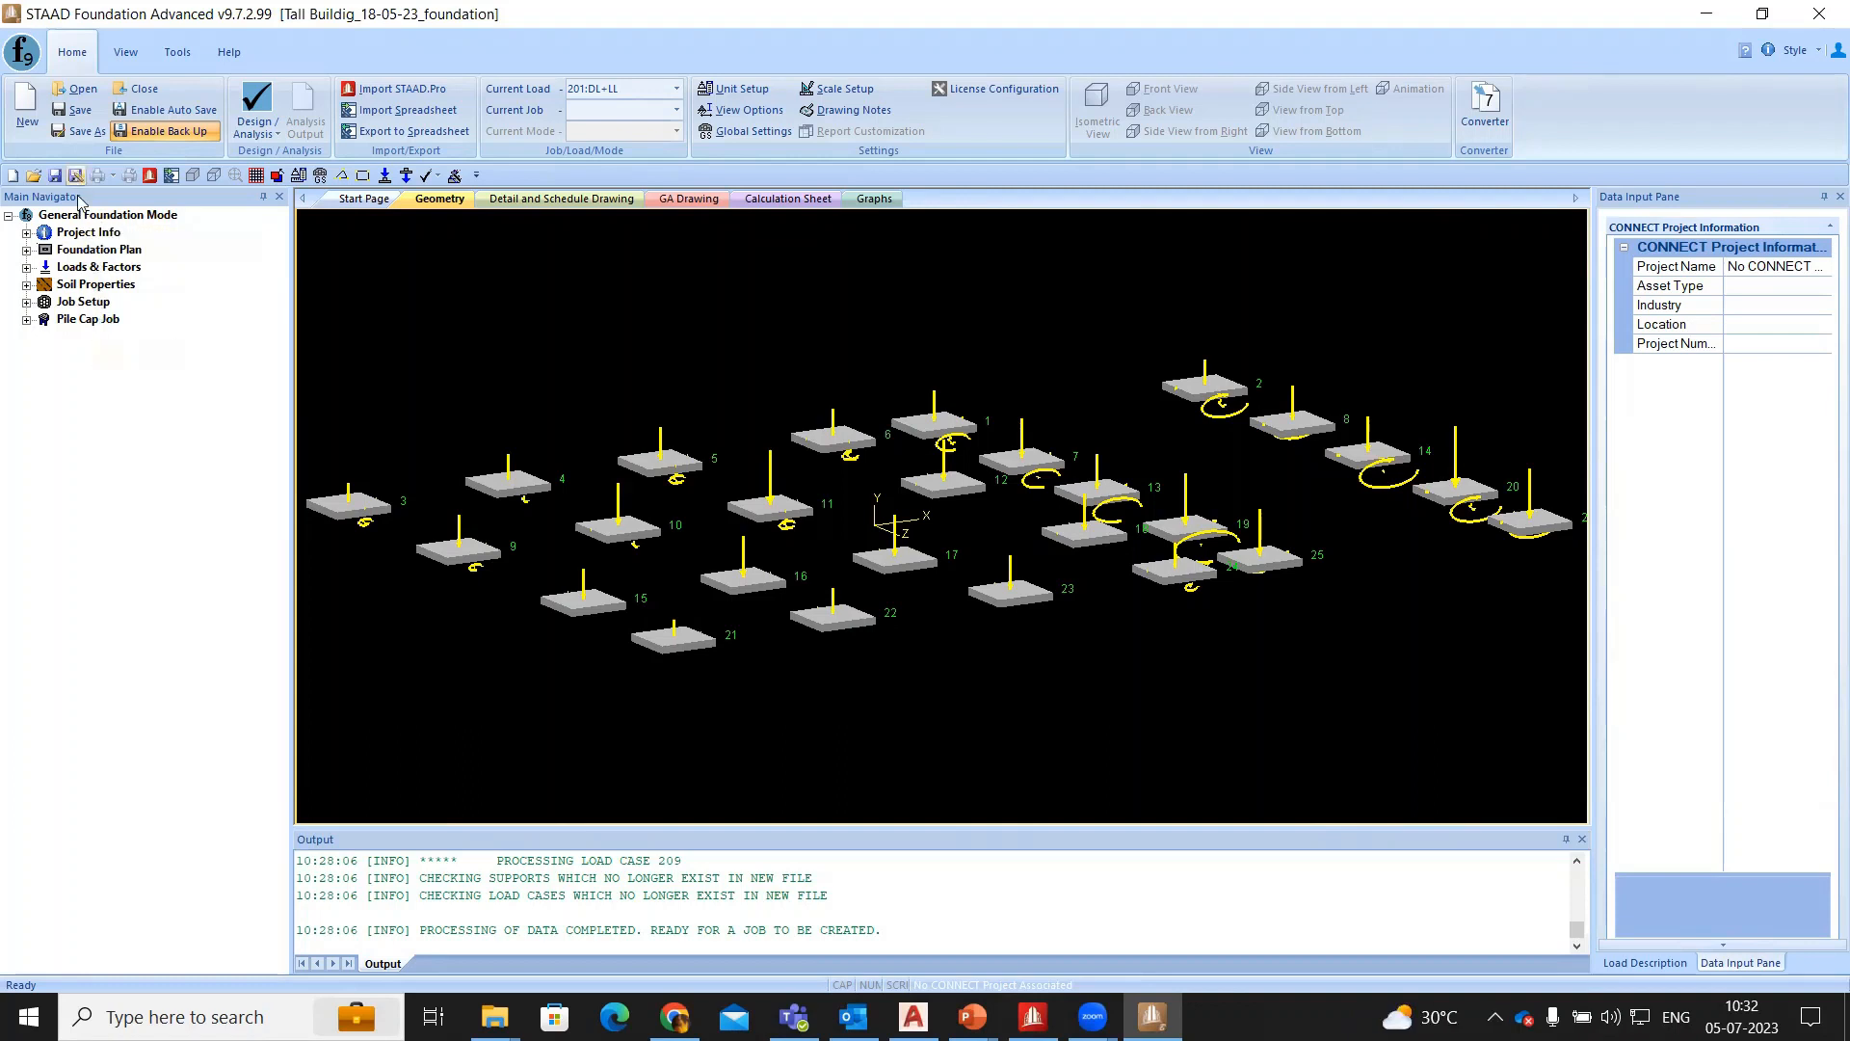
- Set up a new foundation job named Isolated with the job type Isolated
{"action": "left_click", "coordinate": [26, 302]}
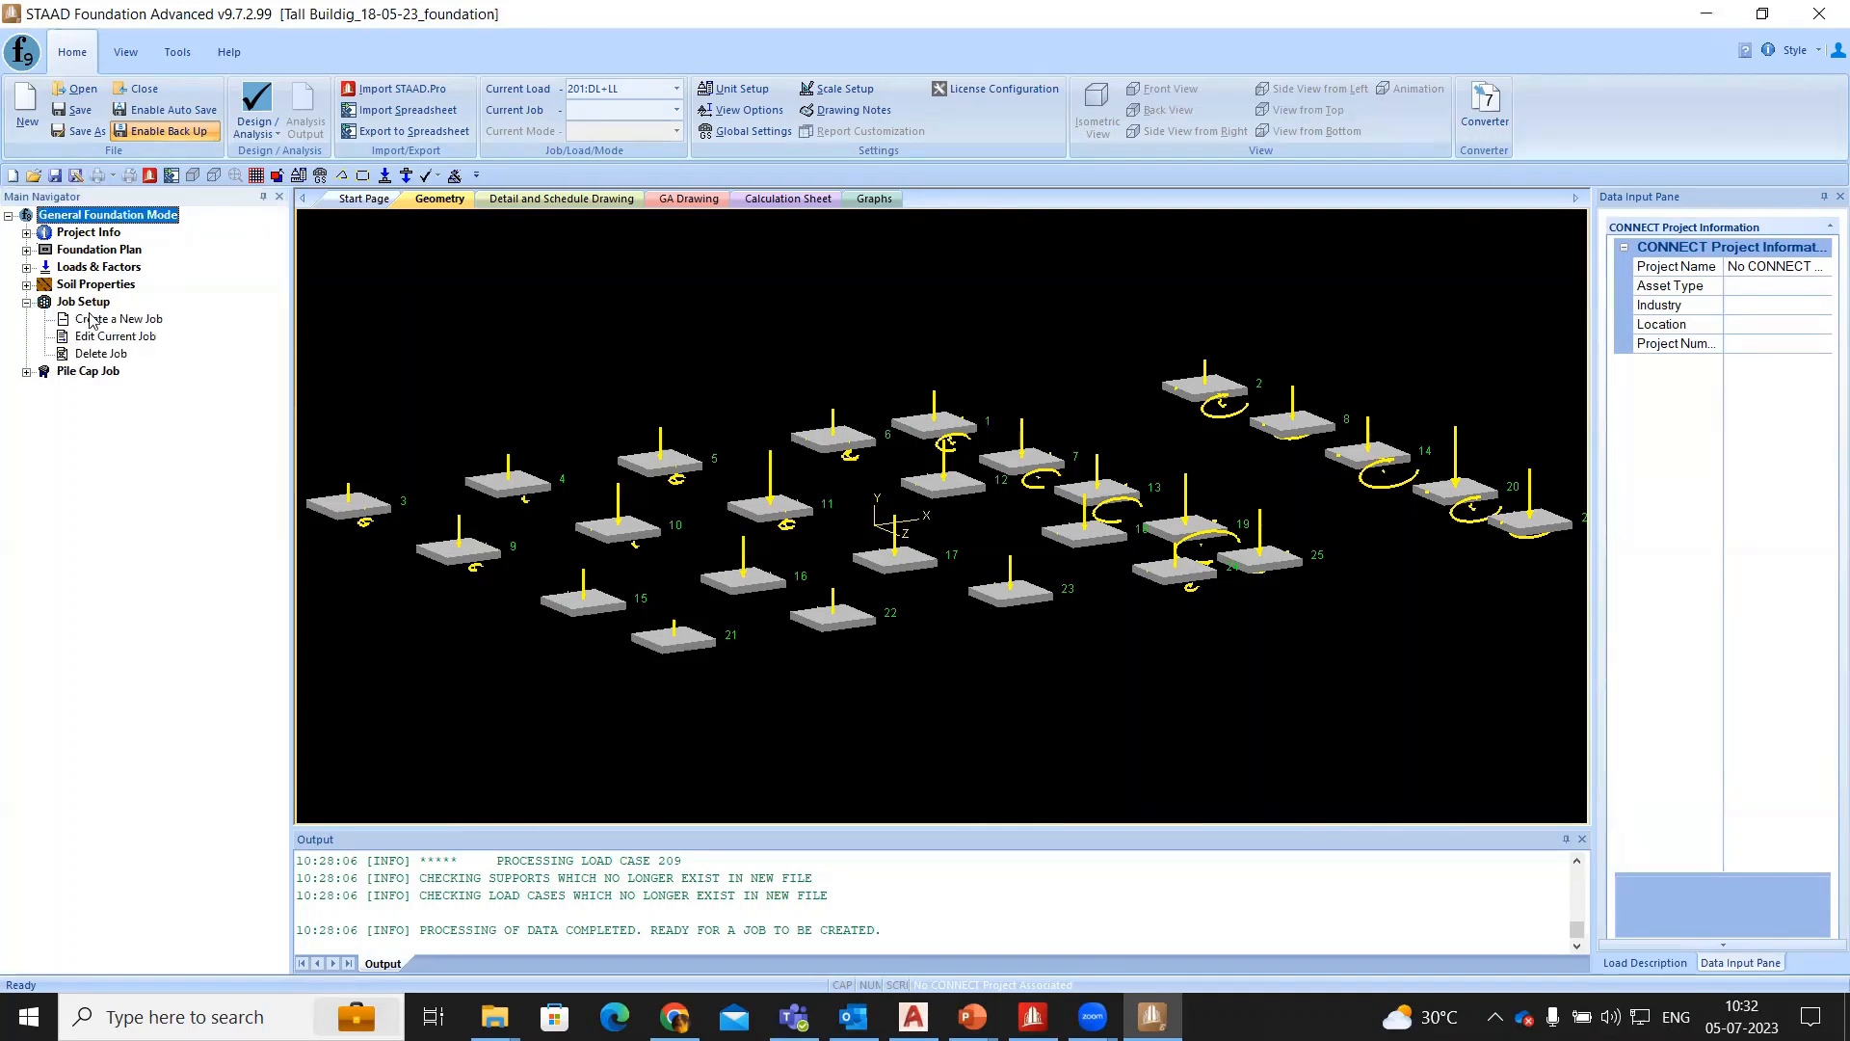
{"action": "key", "text": "ctrl"}
{"action": "key", "text": "ctrl"}
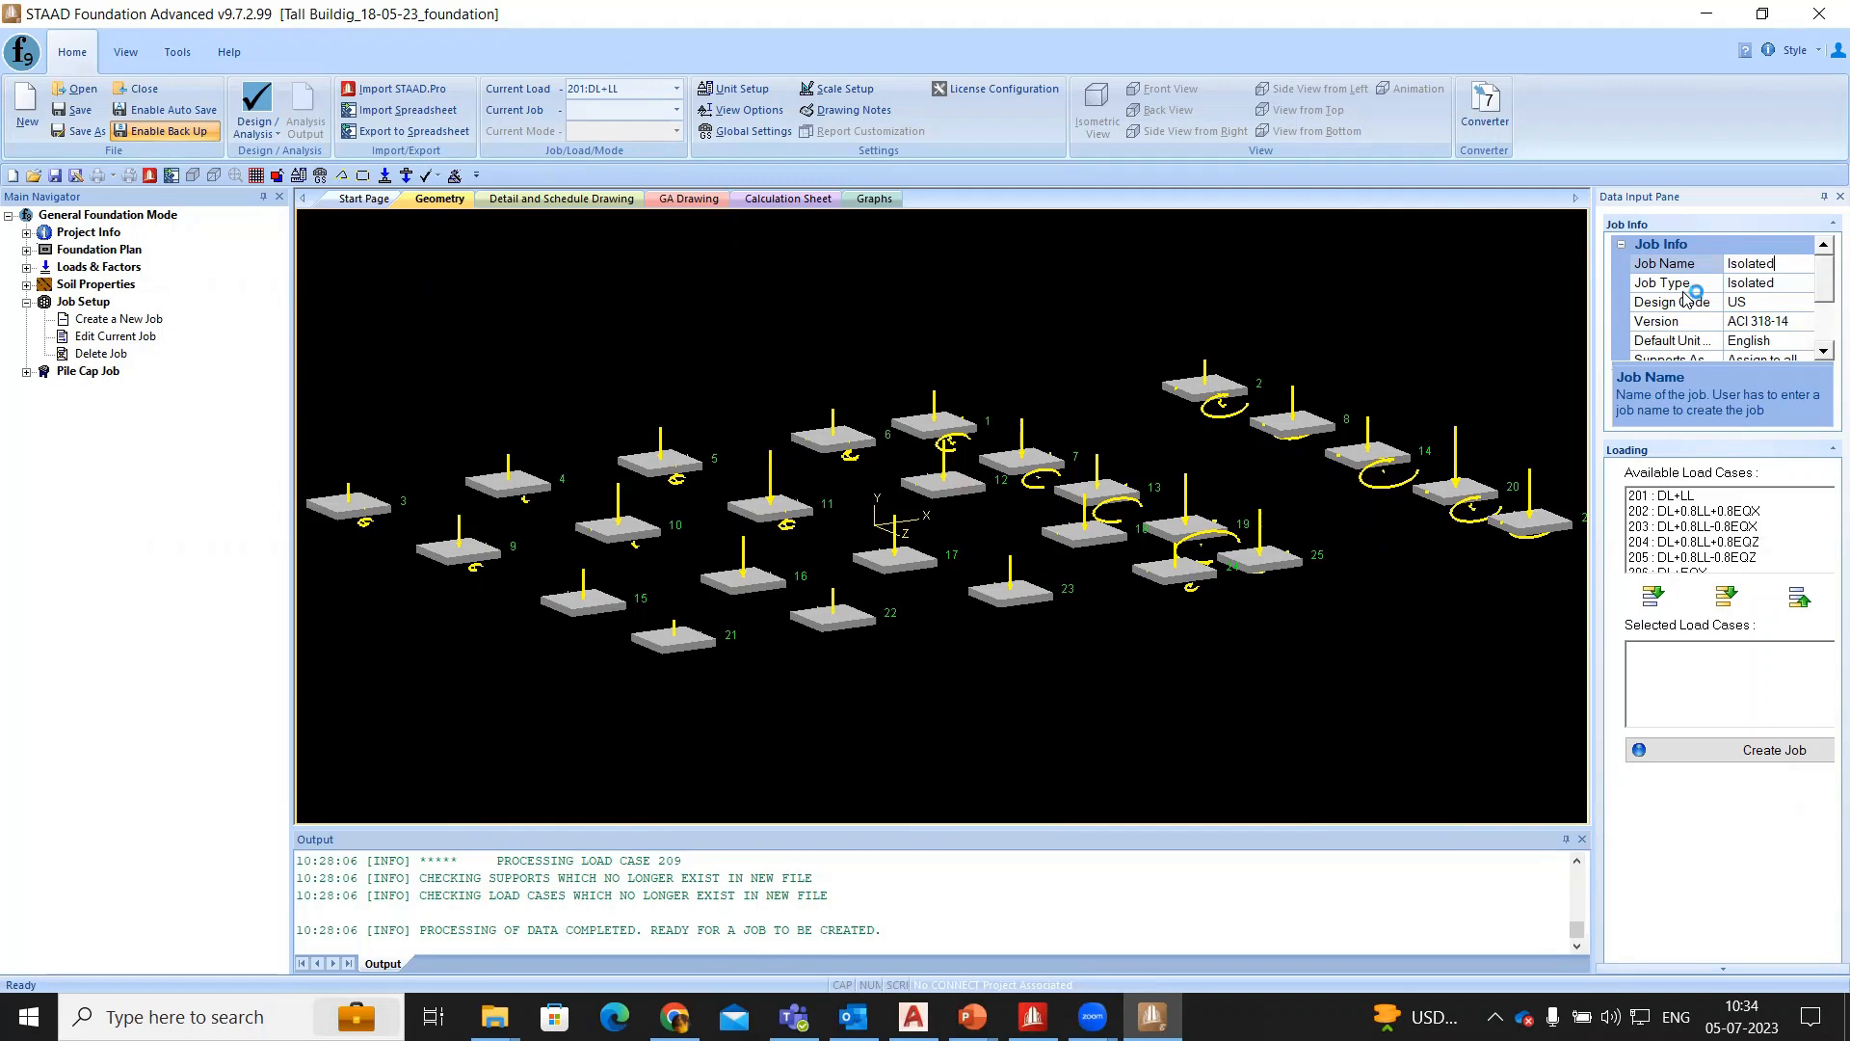
{"action": "left_click_drag", "start_coordinate": [1592, 540], "coordinate": [1512, 539]}
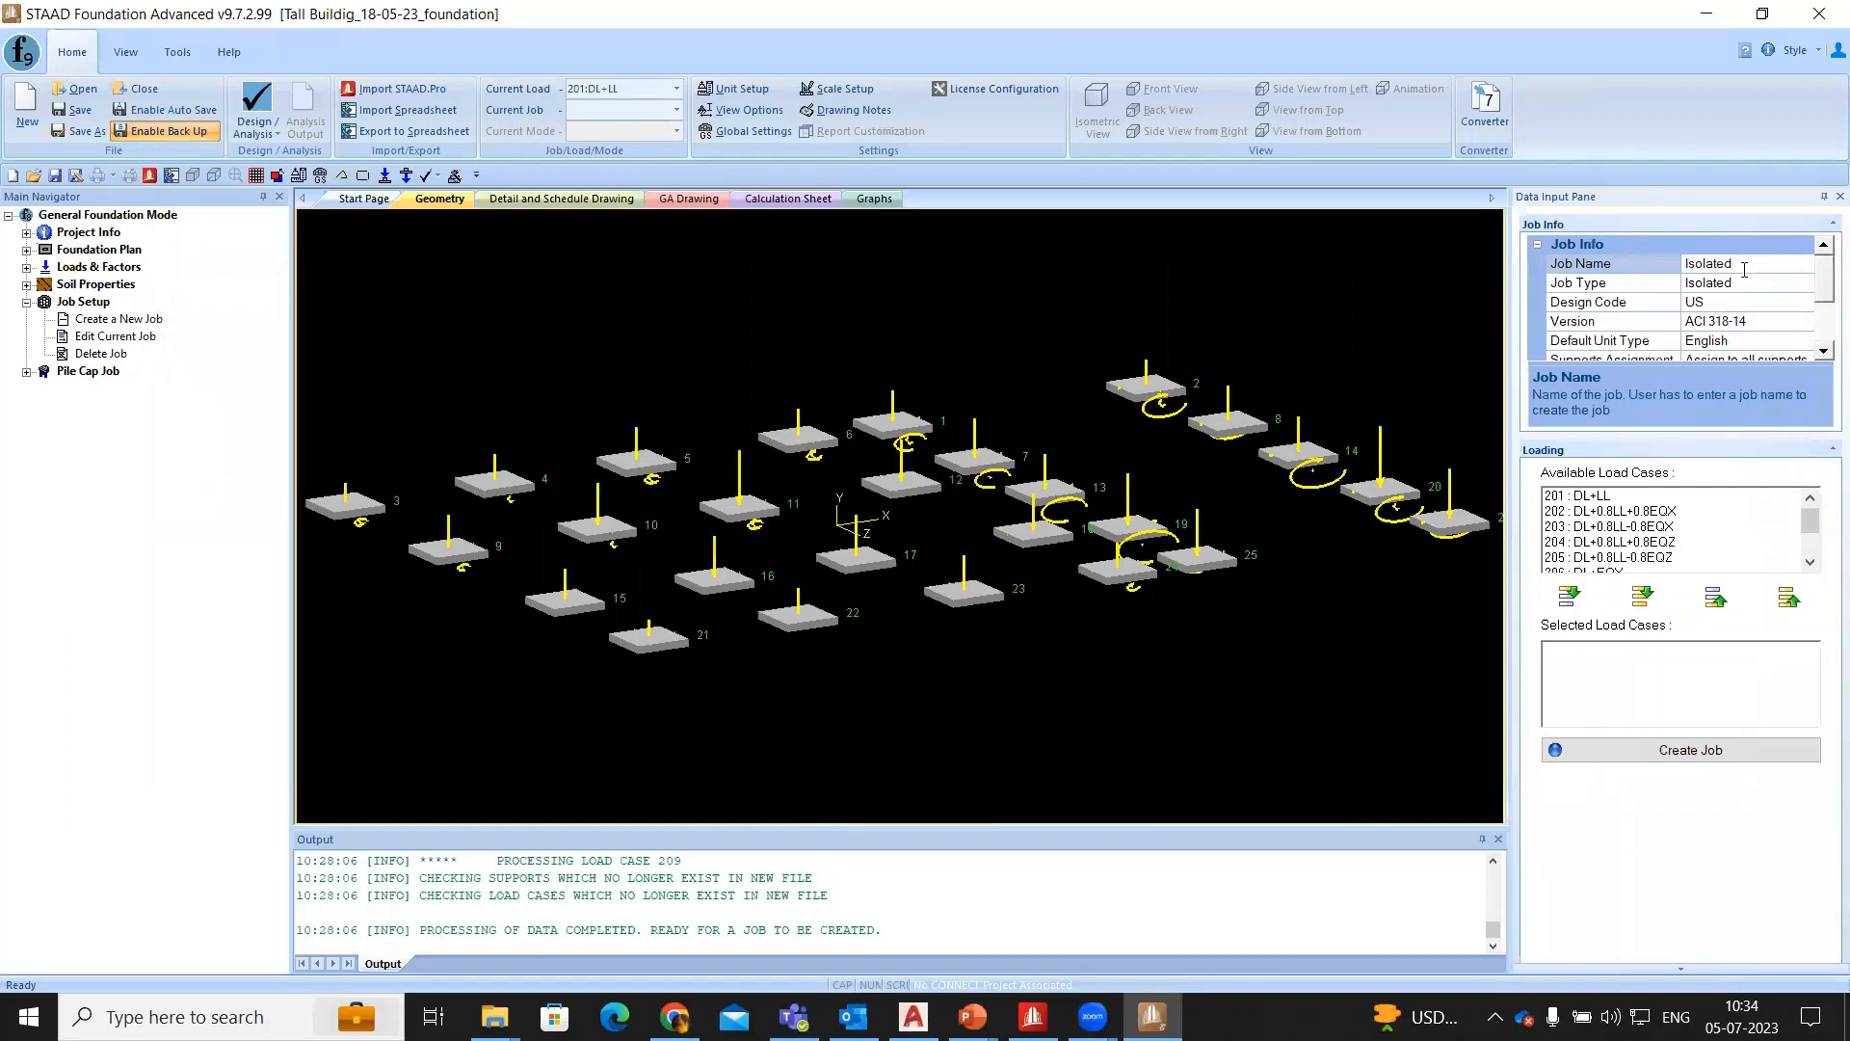
{"action": "left_click", "coordinate": [1788, 278]}
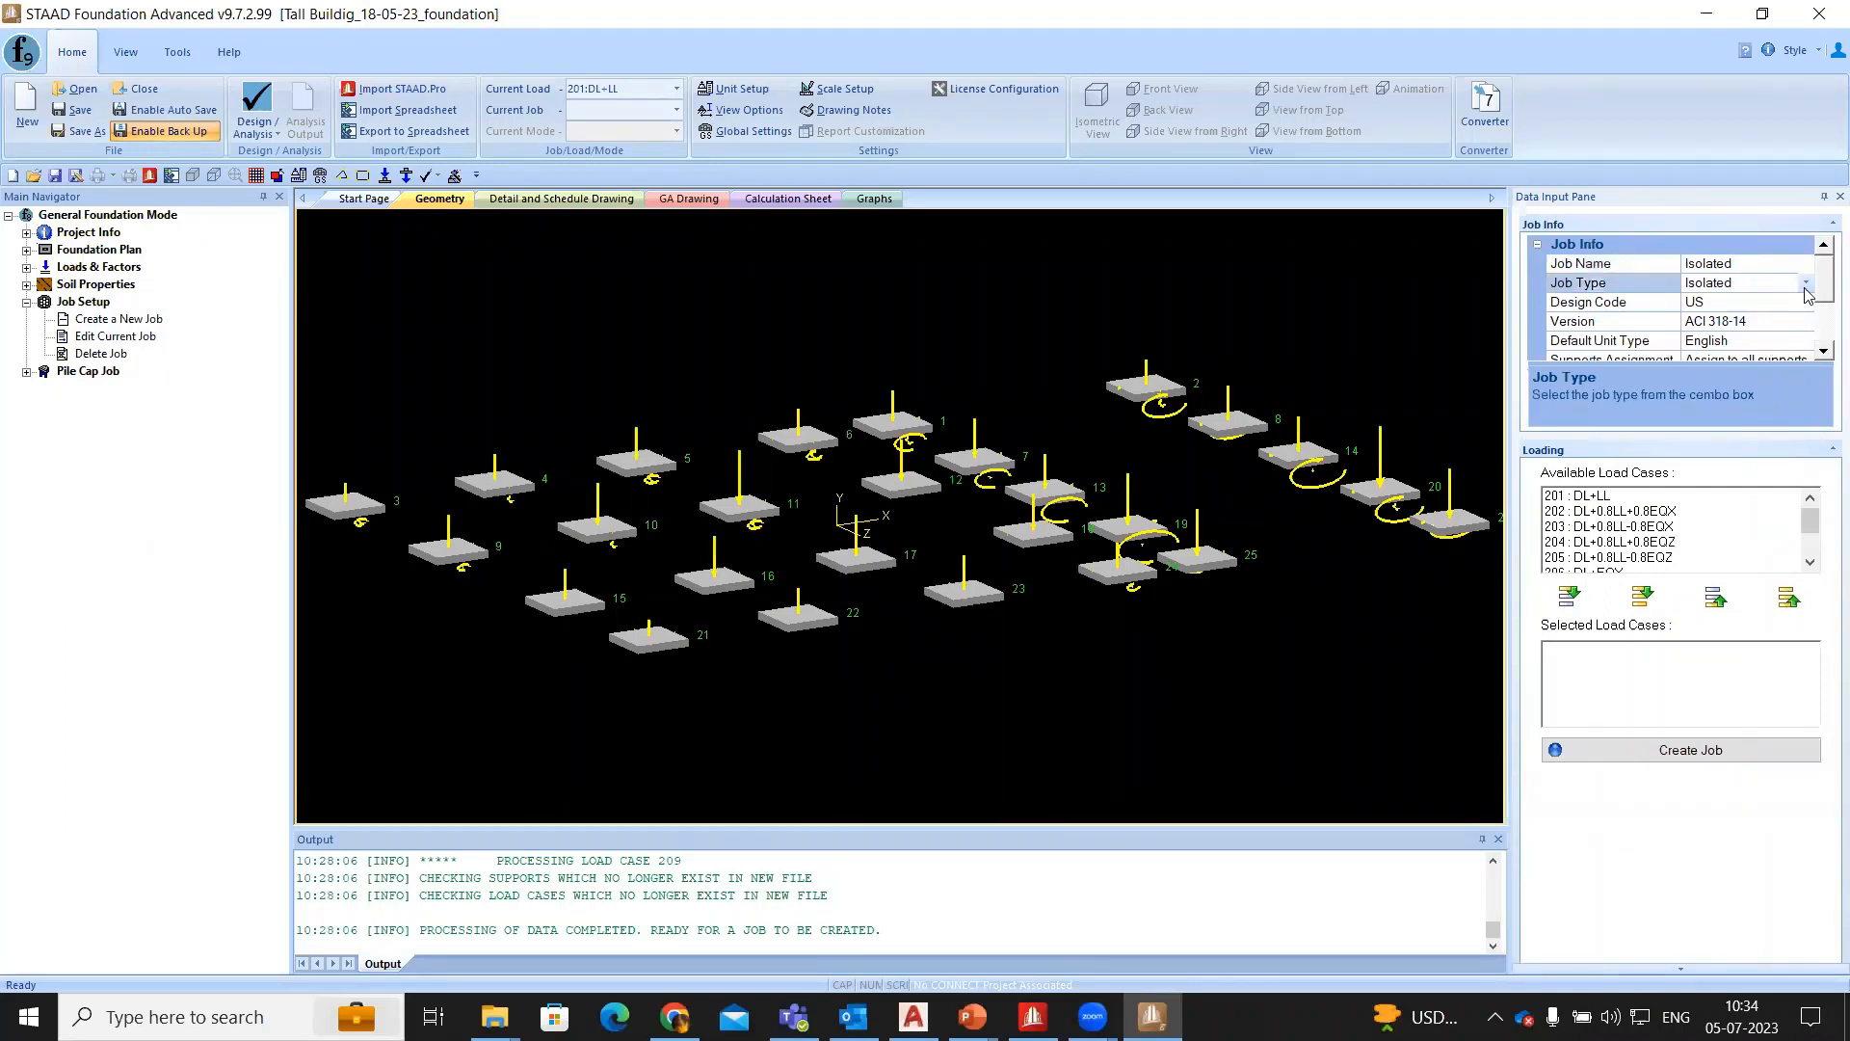
{"action": "left_click", "coordinate": [1805, 284]}
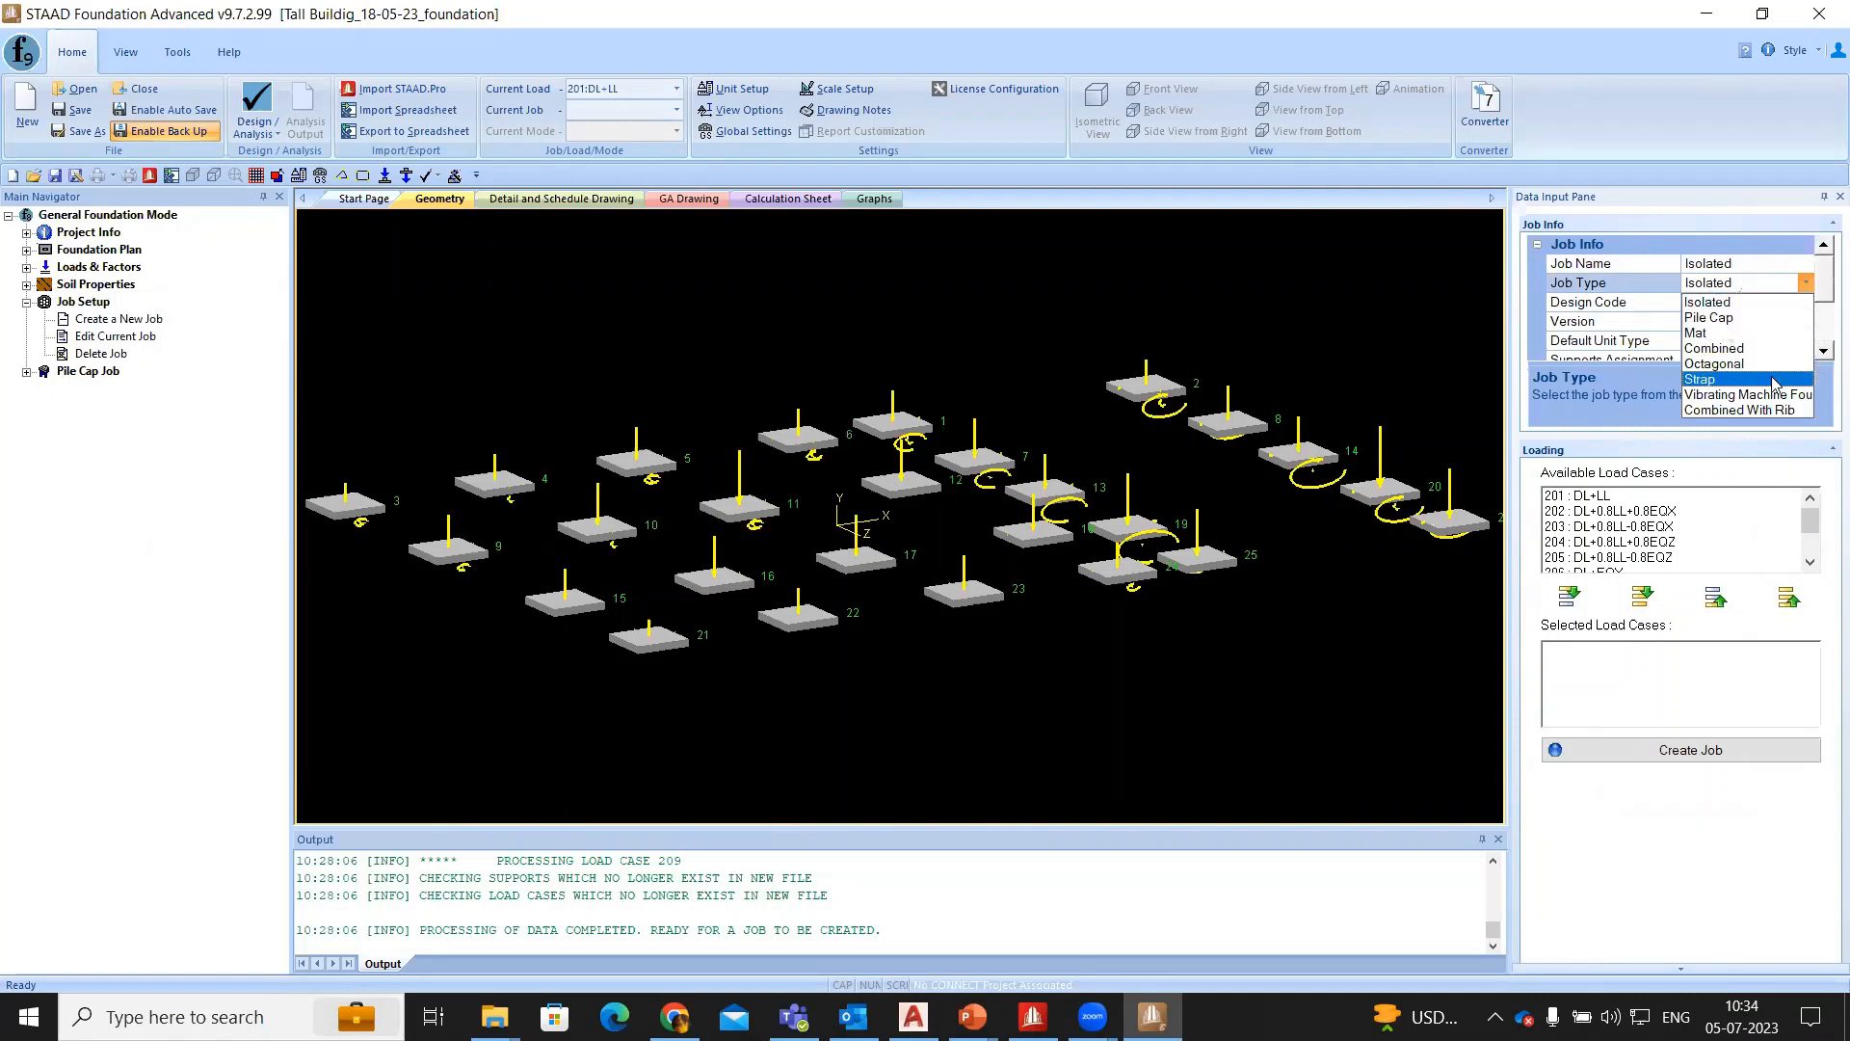
{"action": "left_click", "coordinate": [1738, 283]}
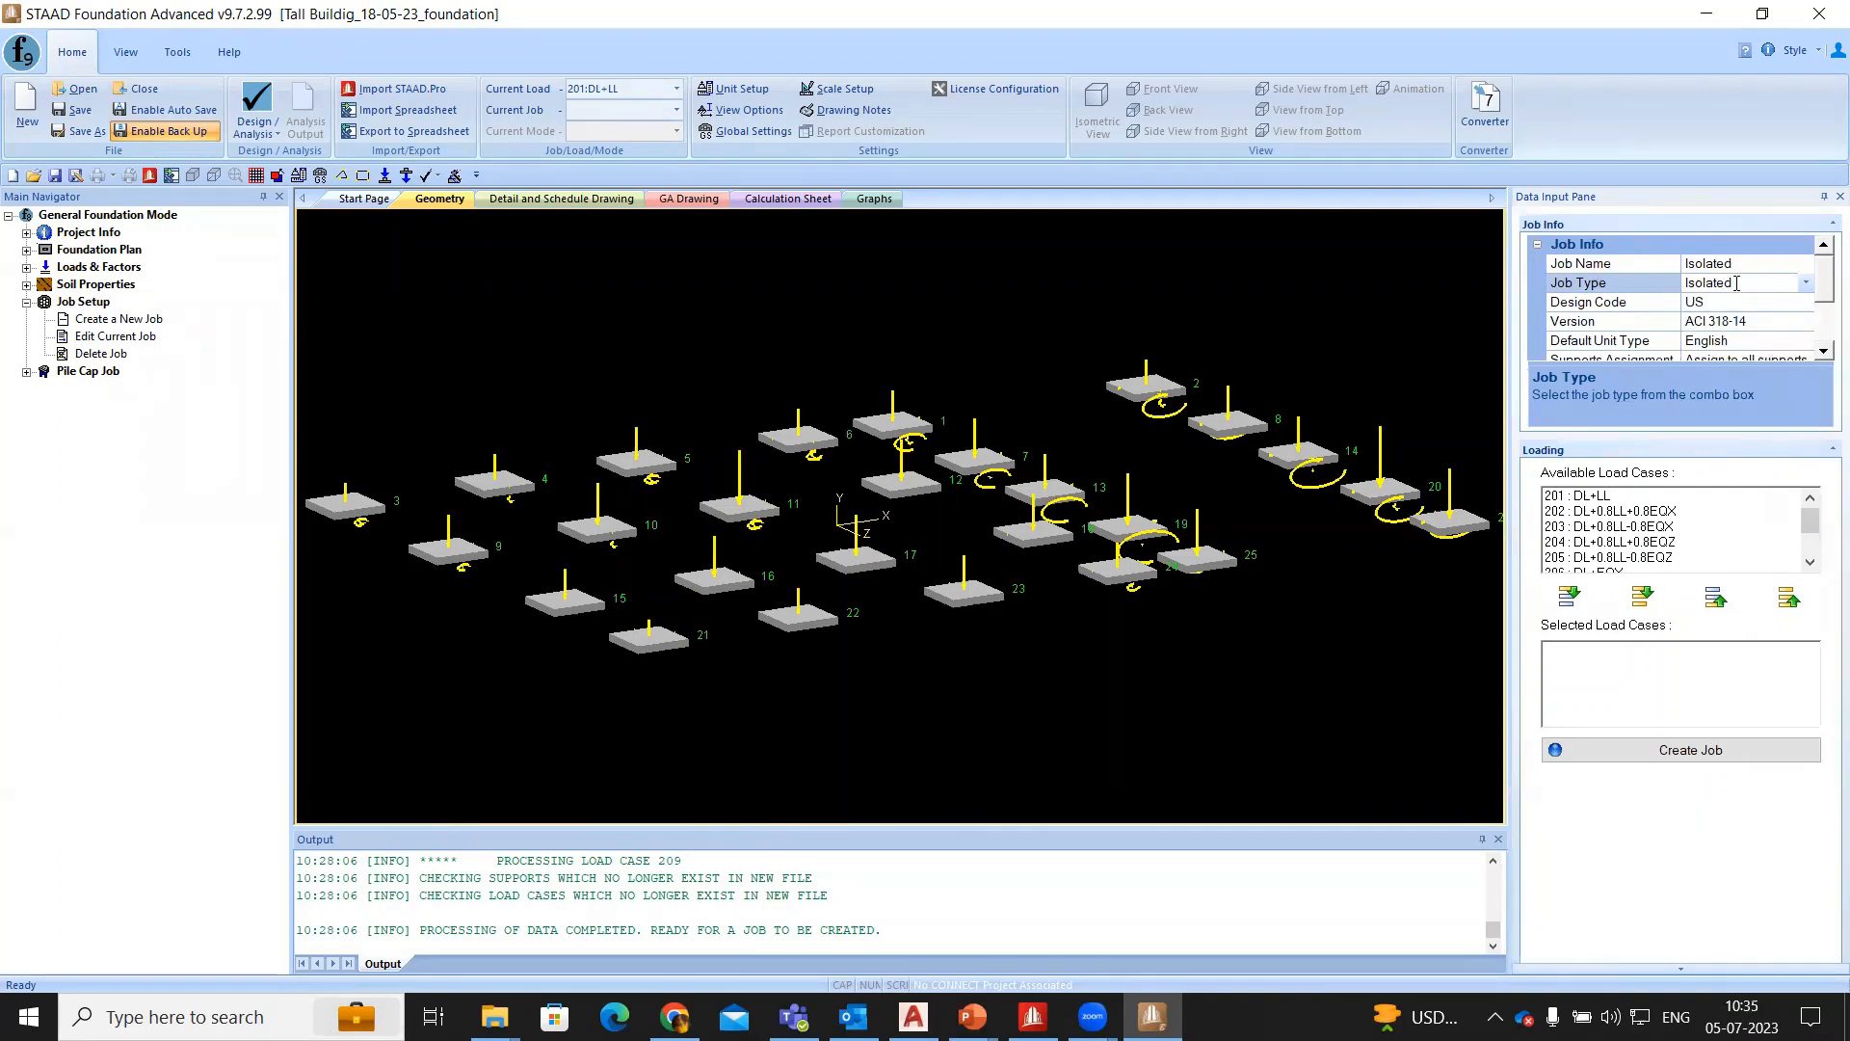
- Set the new job's design code to Indian
{"action": "left_click", "coordinate": [1740, 302]}
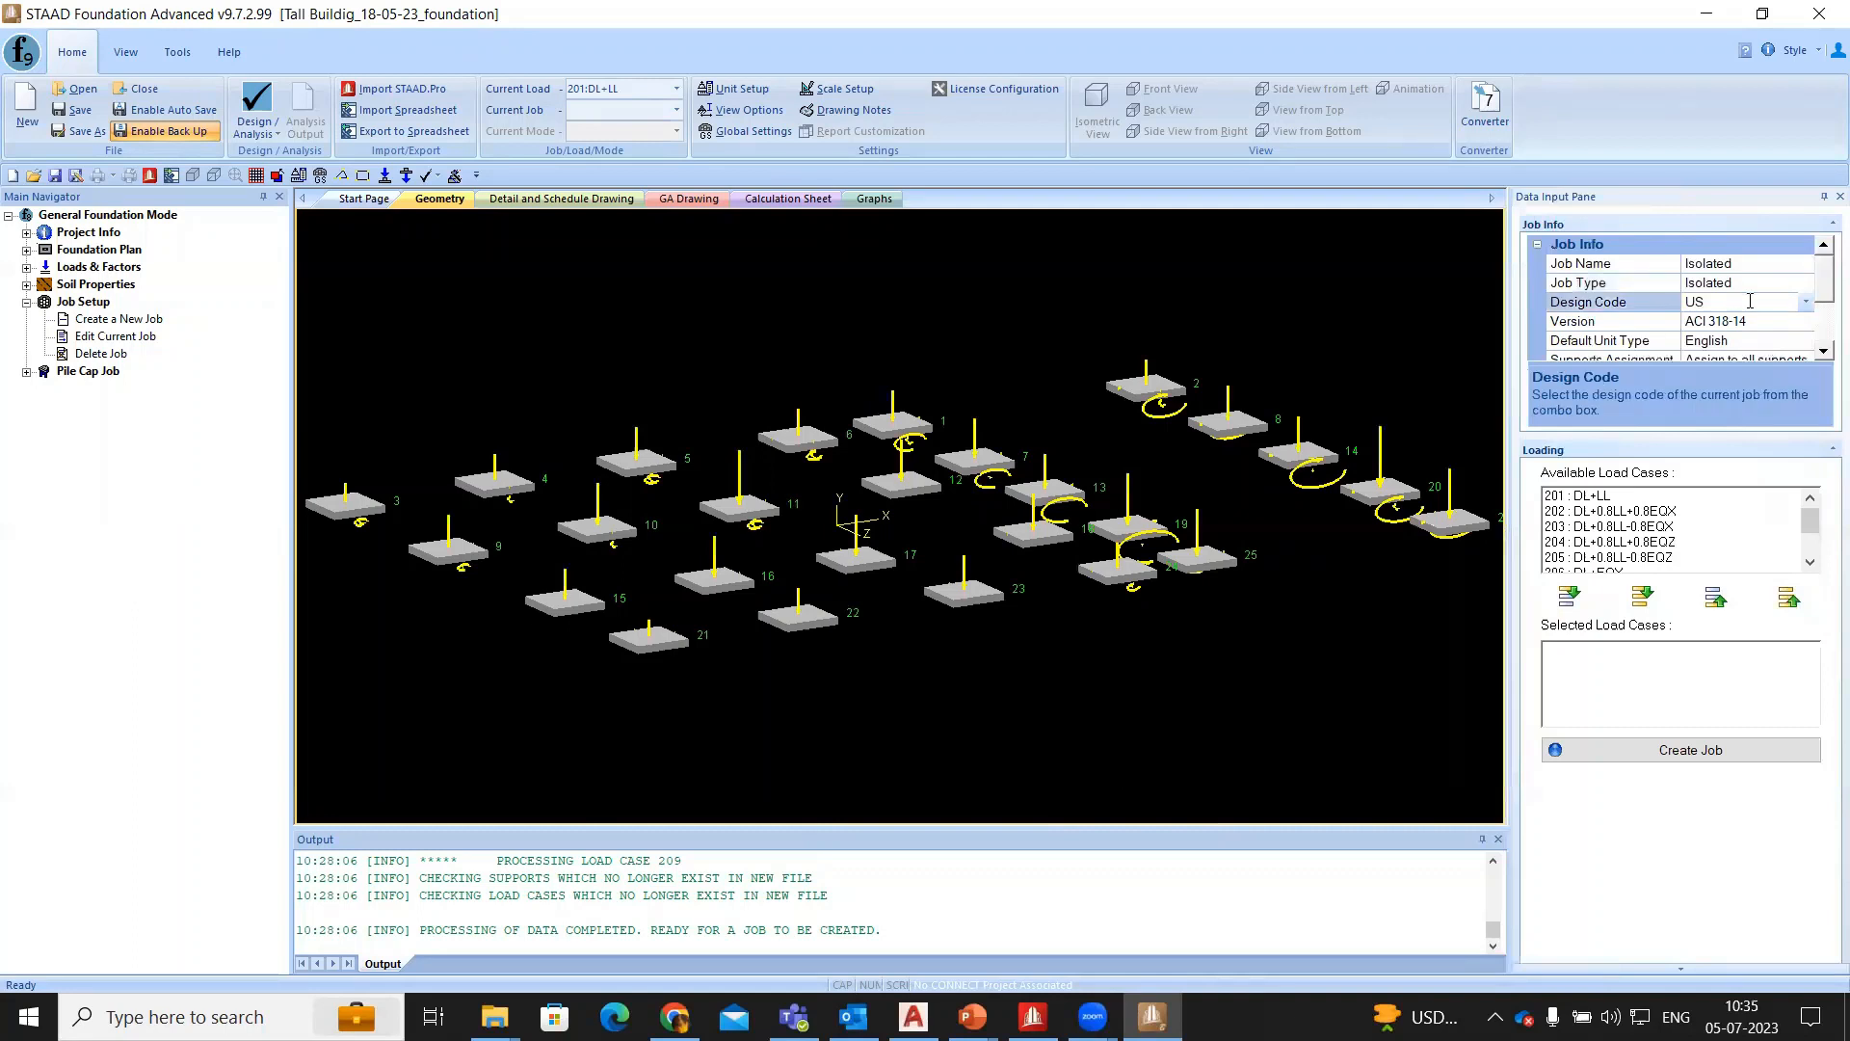
{"action": "left_click", "coordinate": [1803, 303]}
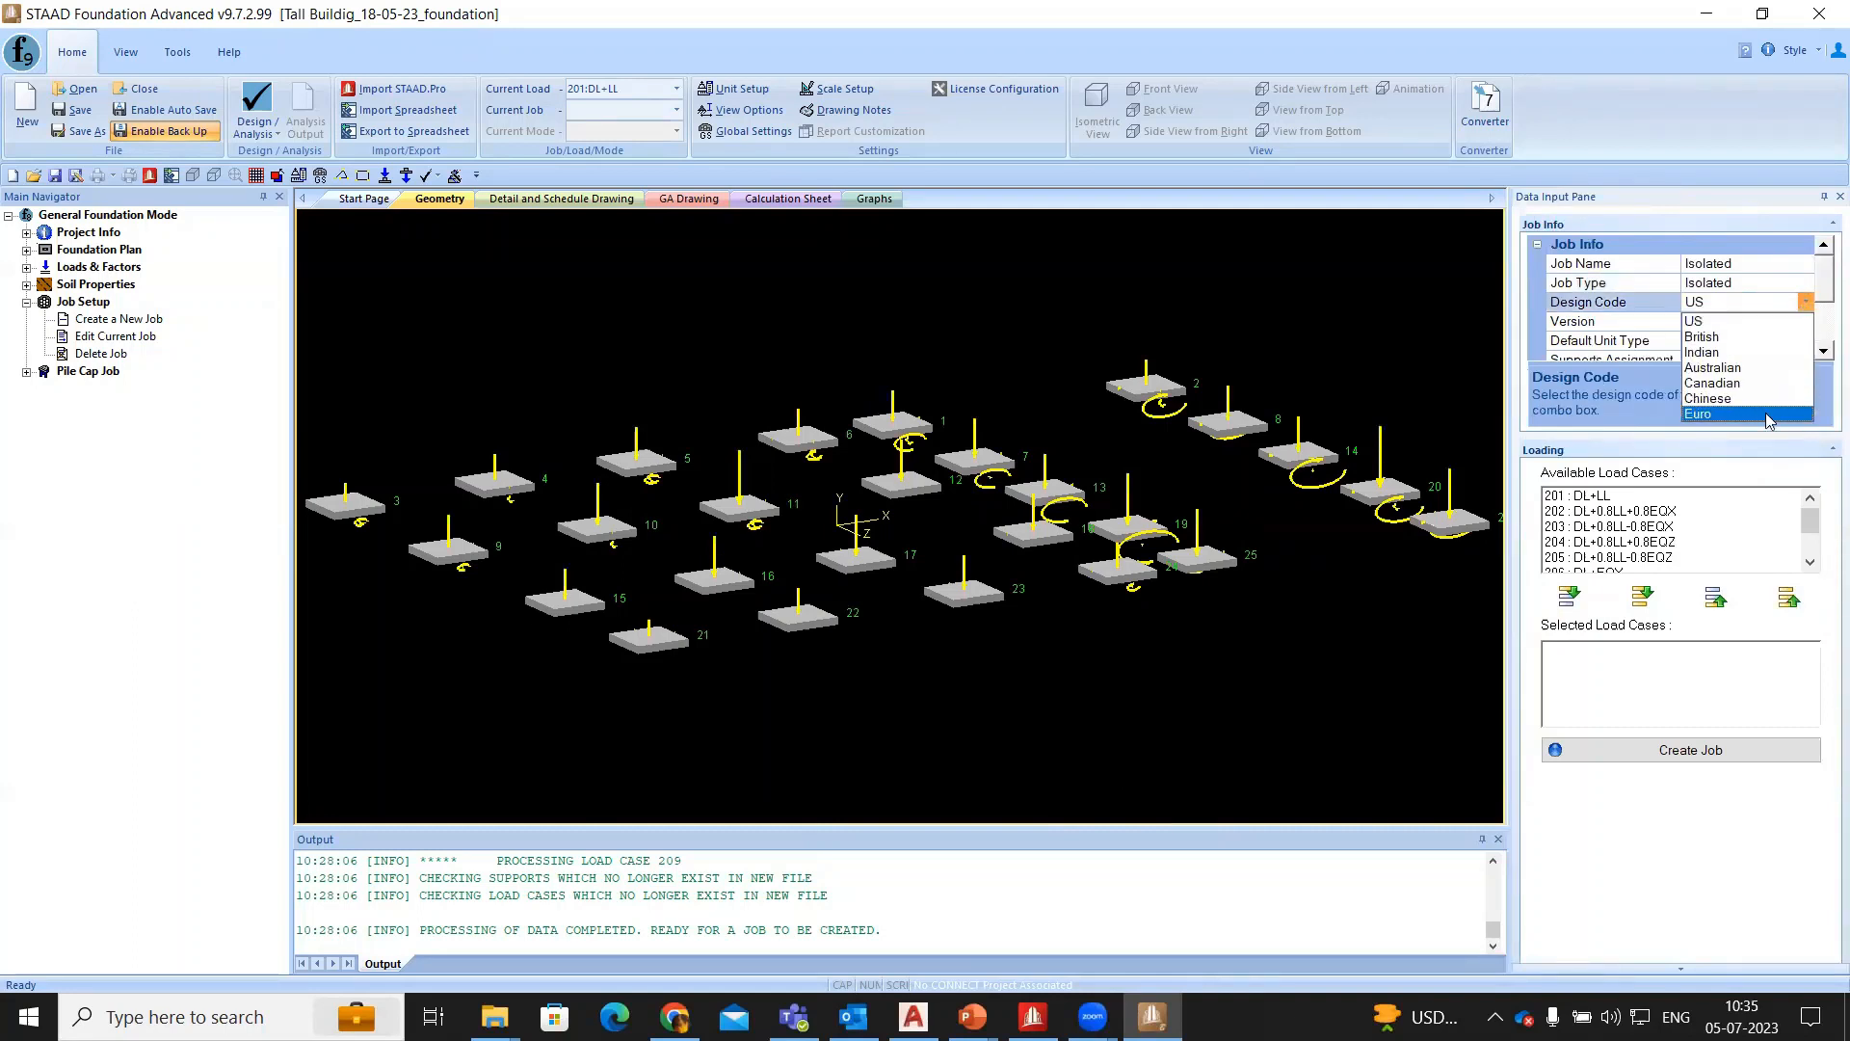
{"action": "left_click", "coordinate": [1728, 352]}
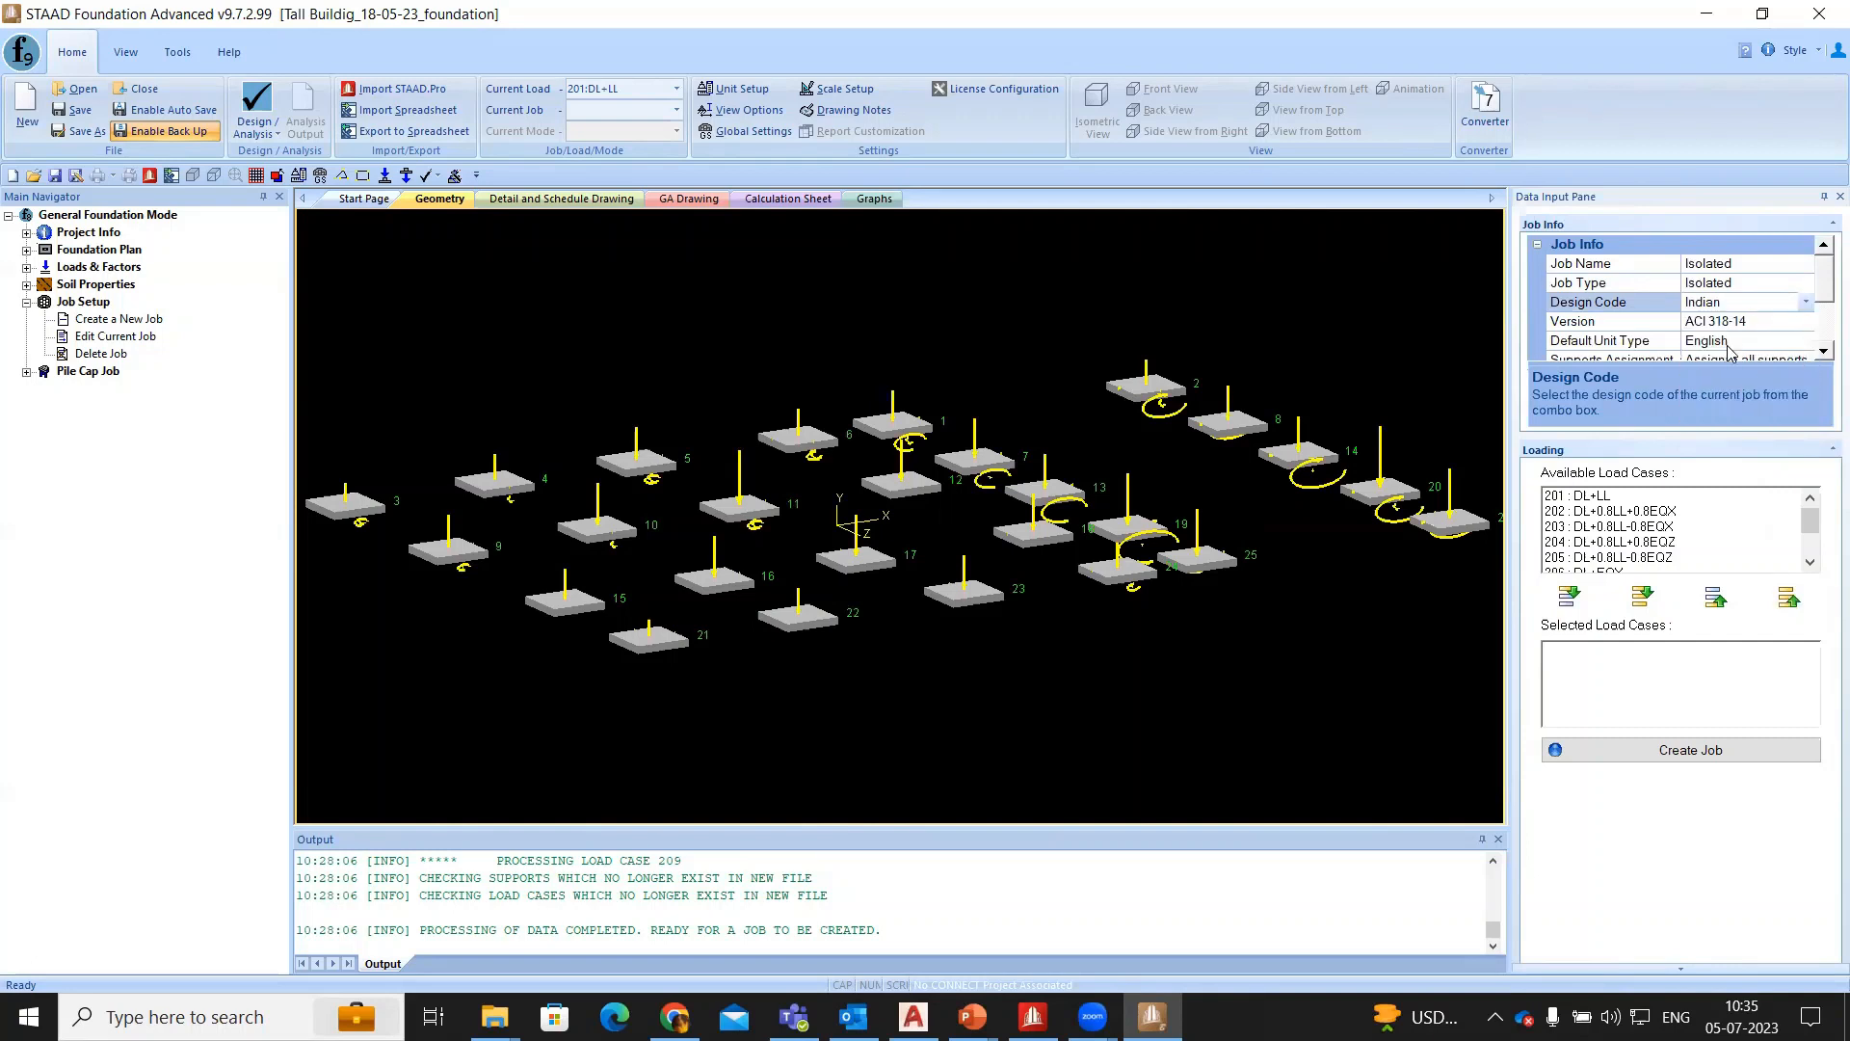
{"action": "left_click", "coordinate": [1777, 325]}
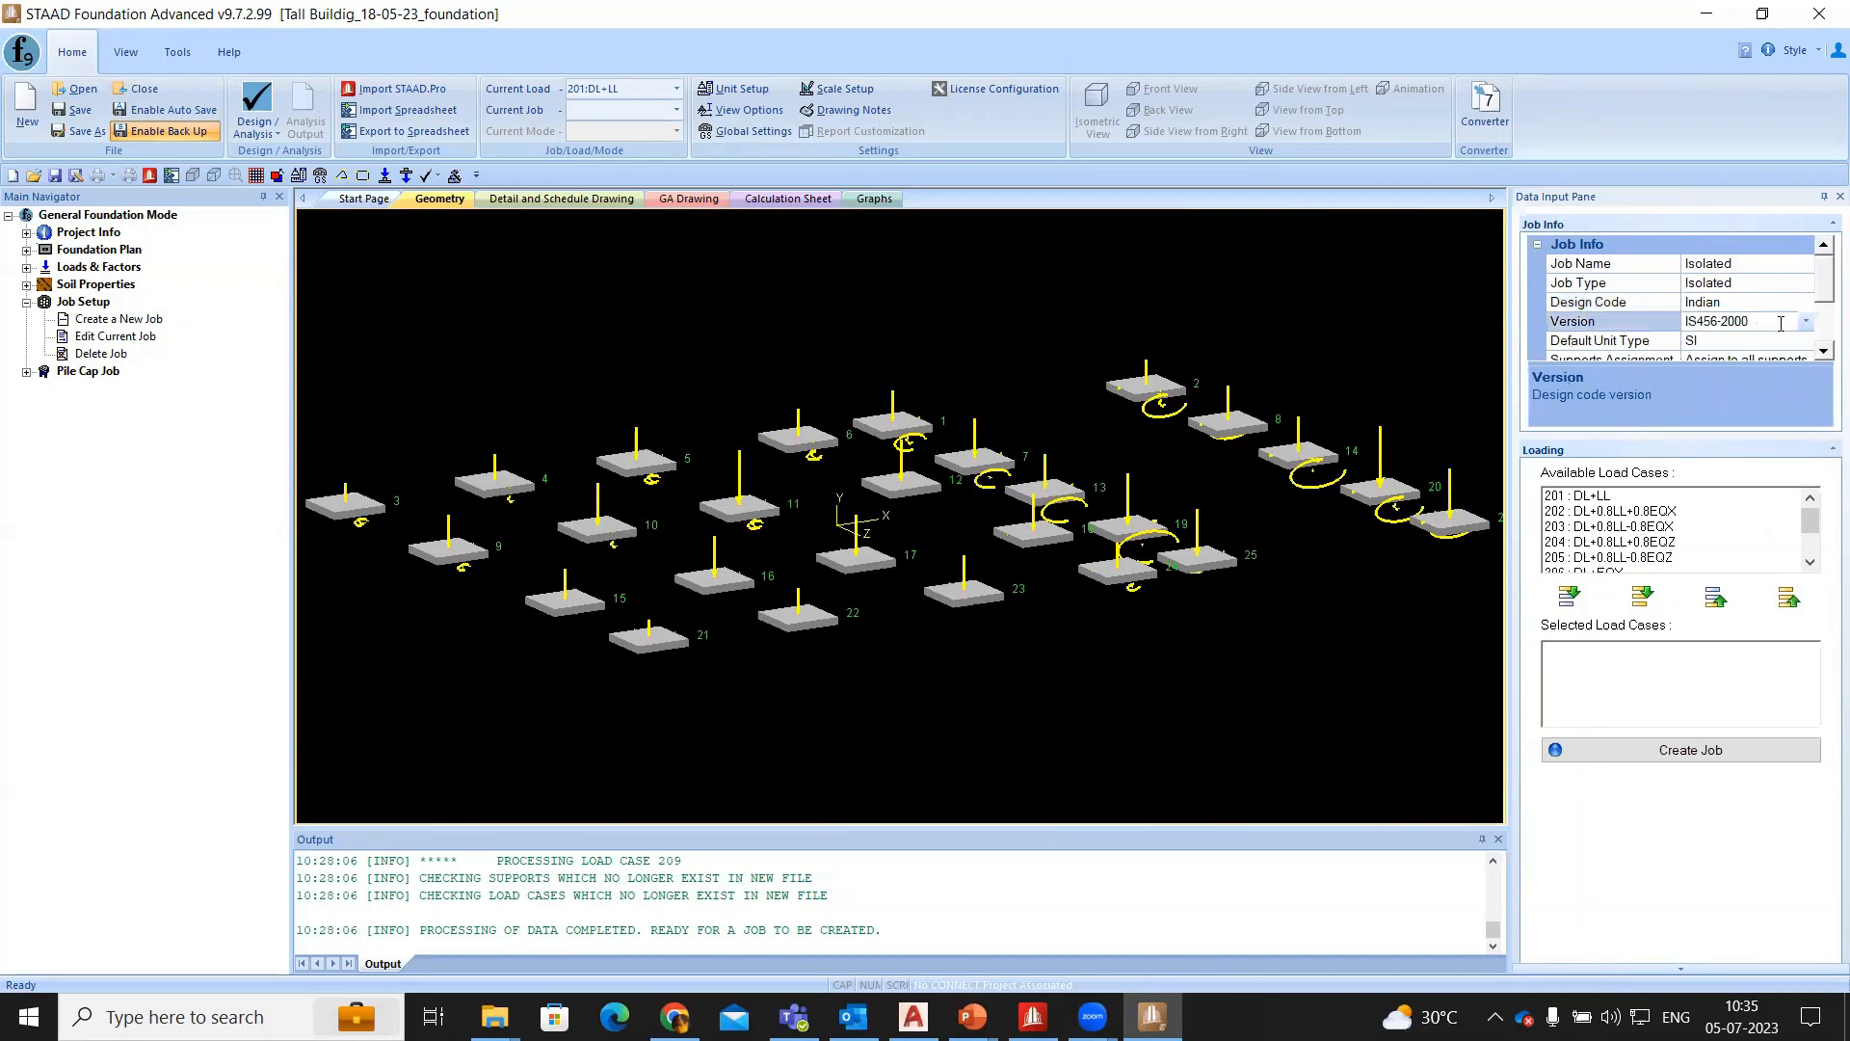
{"action": "left_click", "coordinate": [1804, 305]}
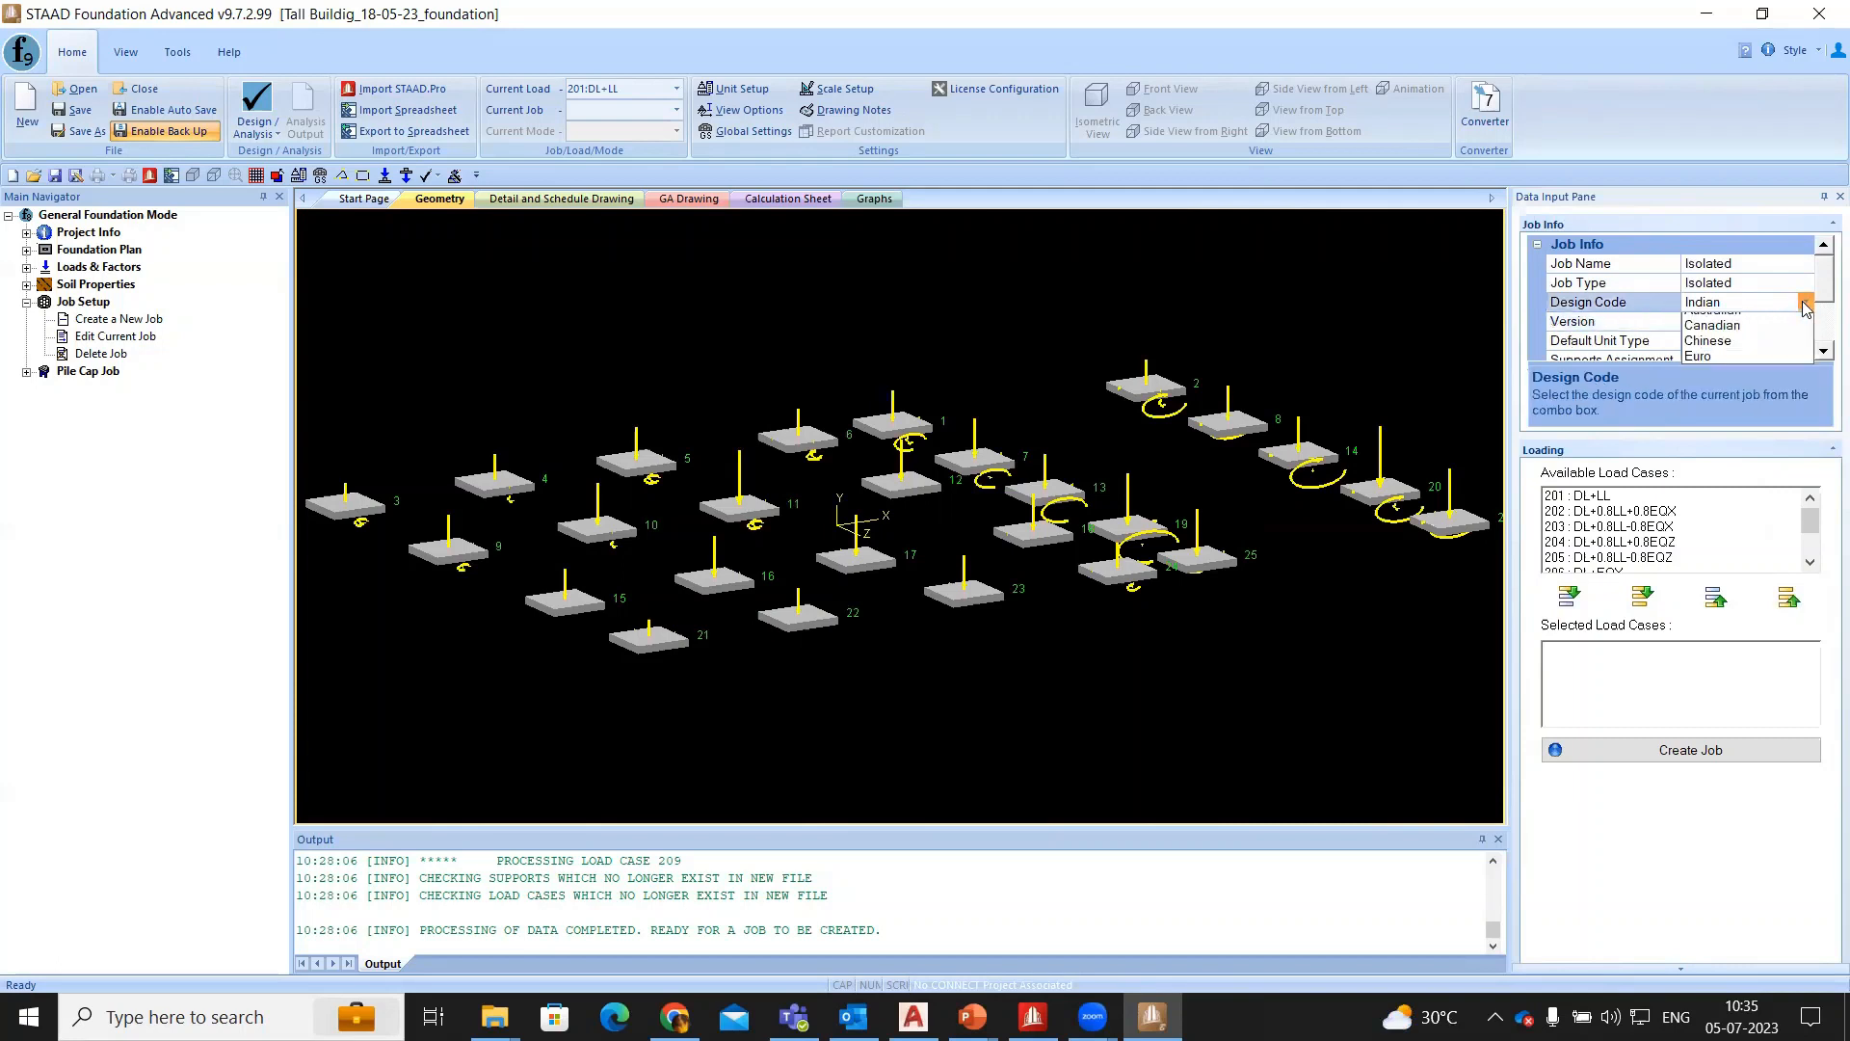
{"action": "left_click", "coordinate": [1806, 305]}
{"action": "left_click", "coordinate": [1804, 325]}
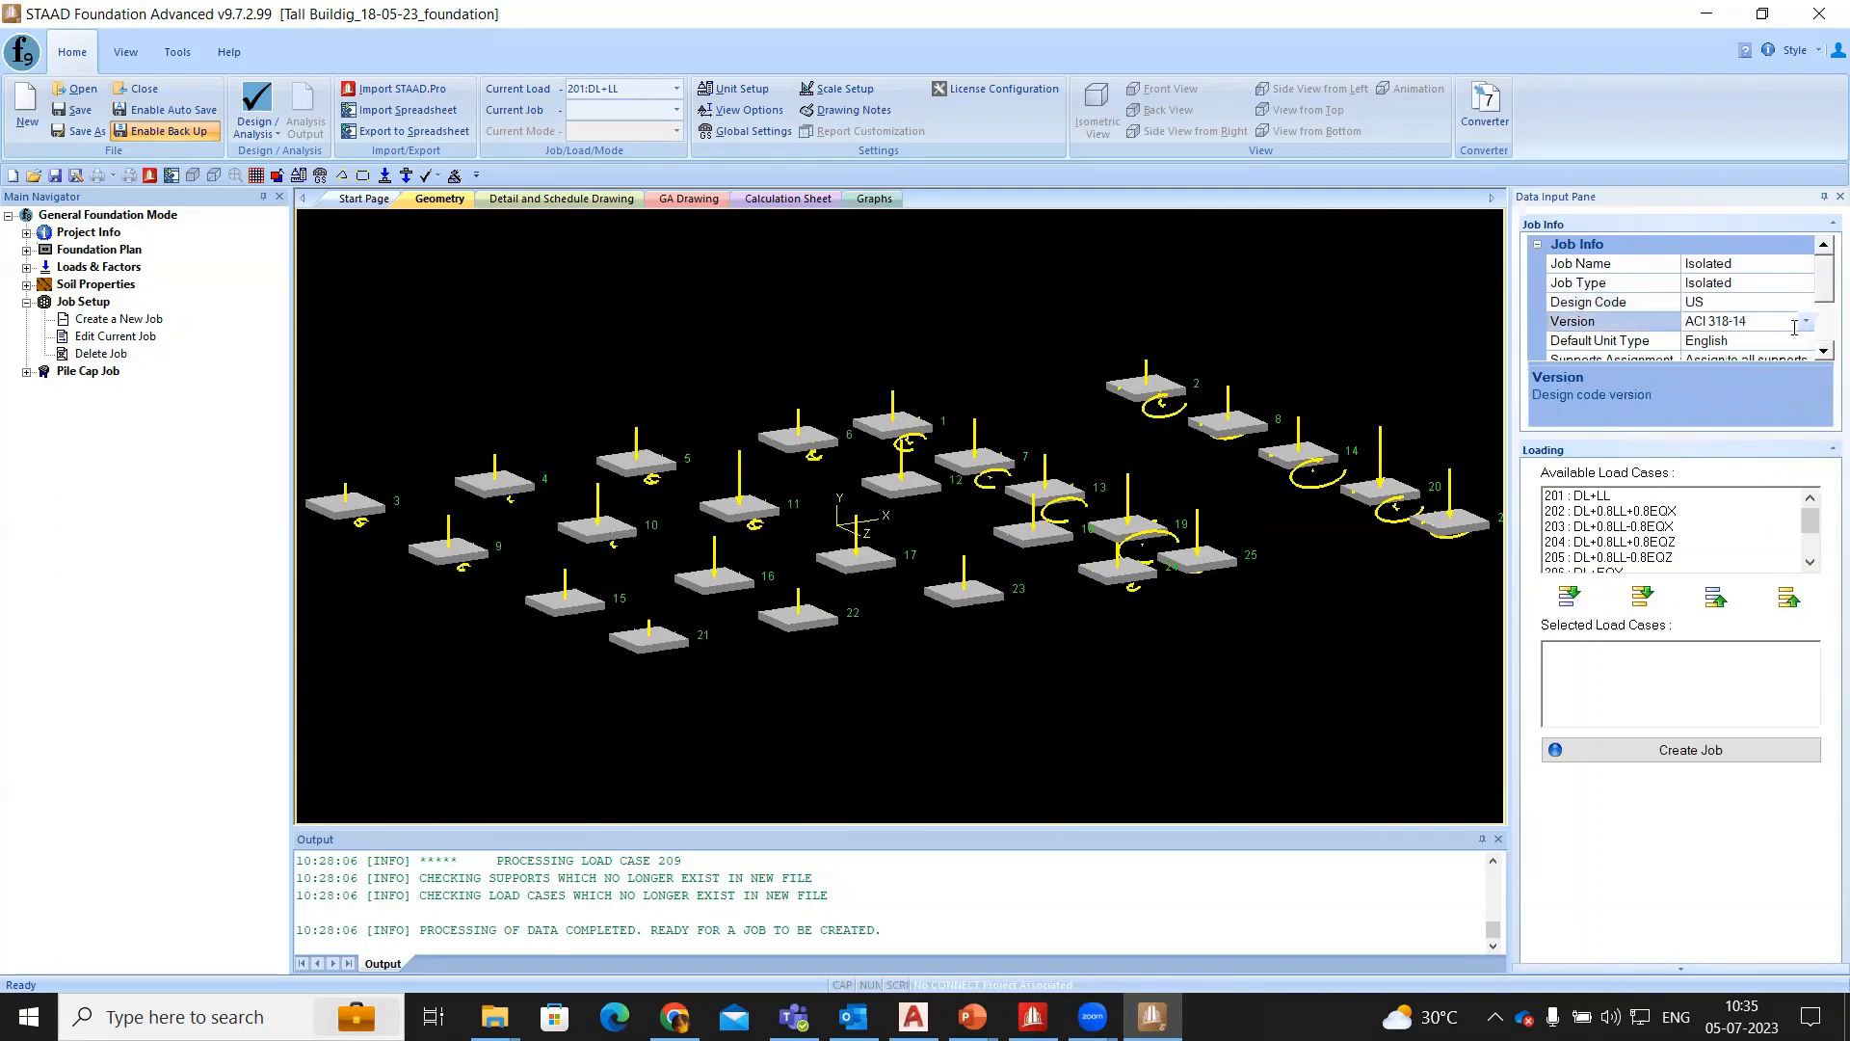
{"action": "left_click", "coordinate": [1805, 324]}
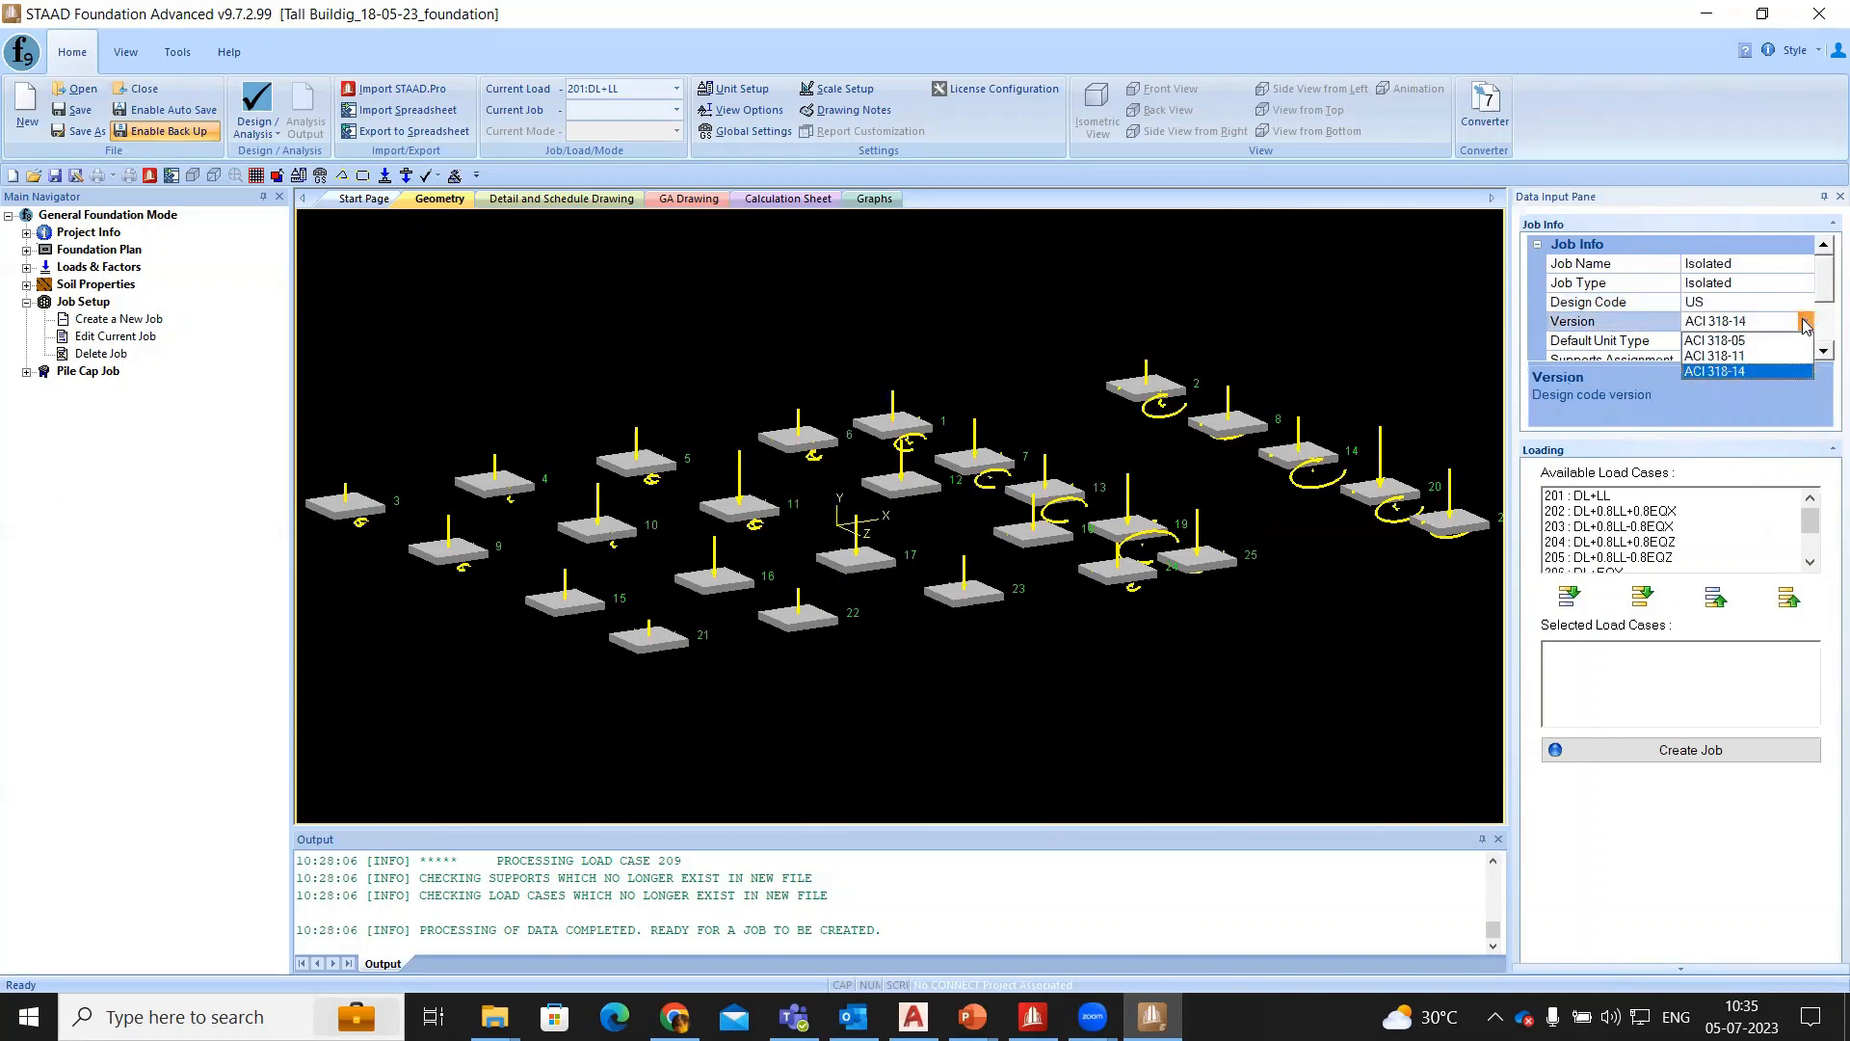
{"action": "left_click", "coordinate": [1804, 305]}
{"action": "left_click", "coordinate": [1804, 305]}
{"action": "left_click", "coordinate": [1805, 303]}
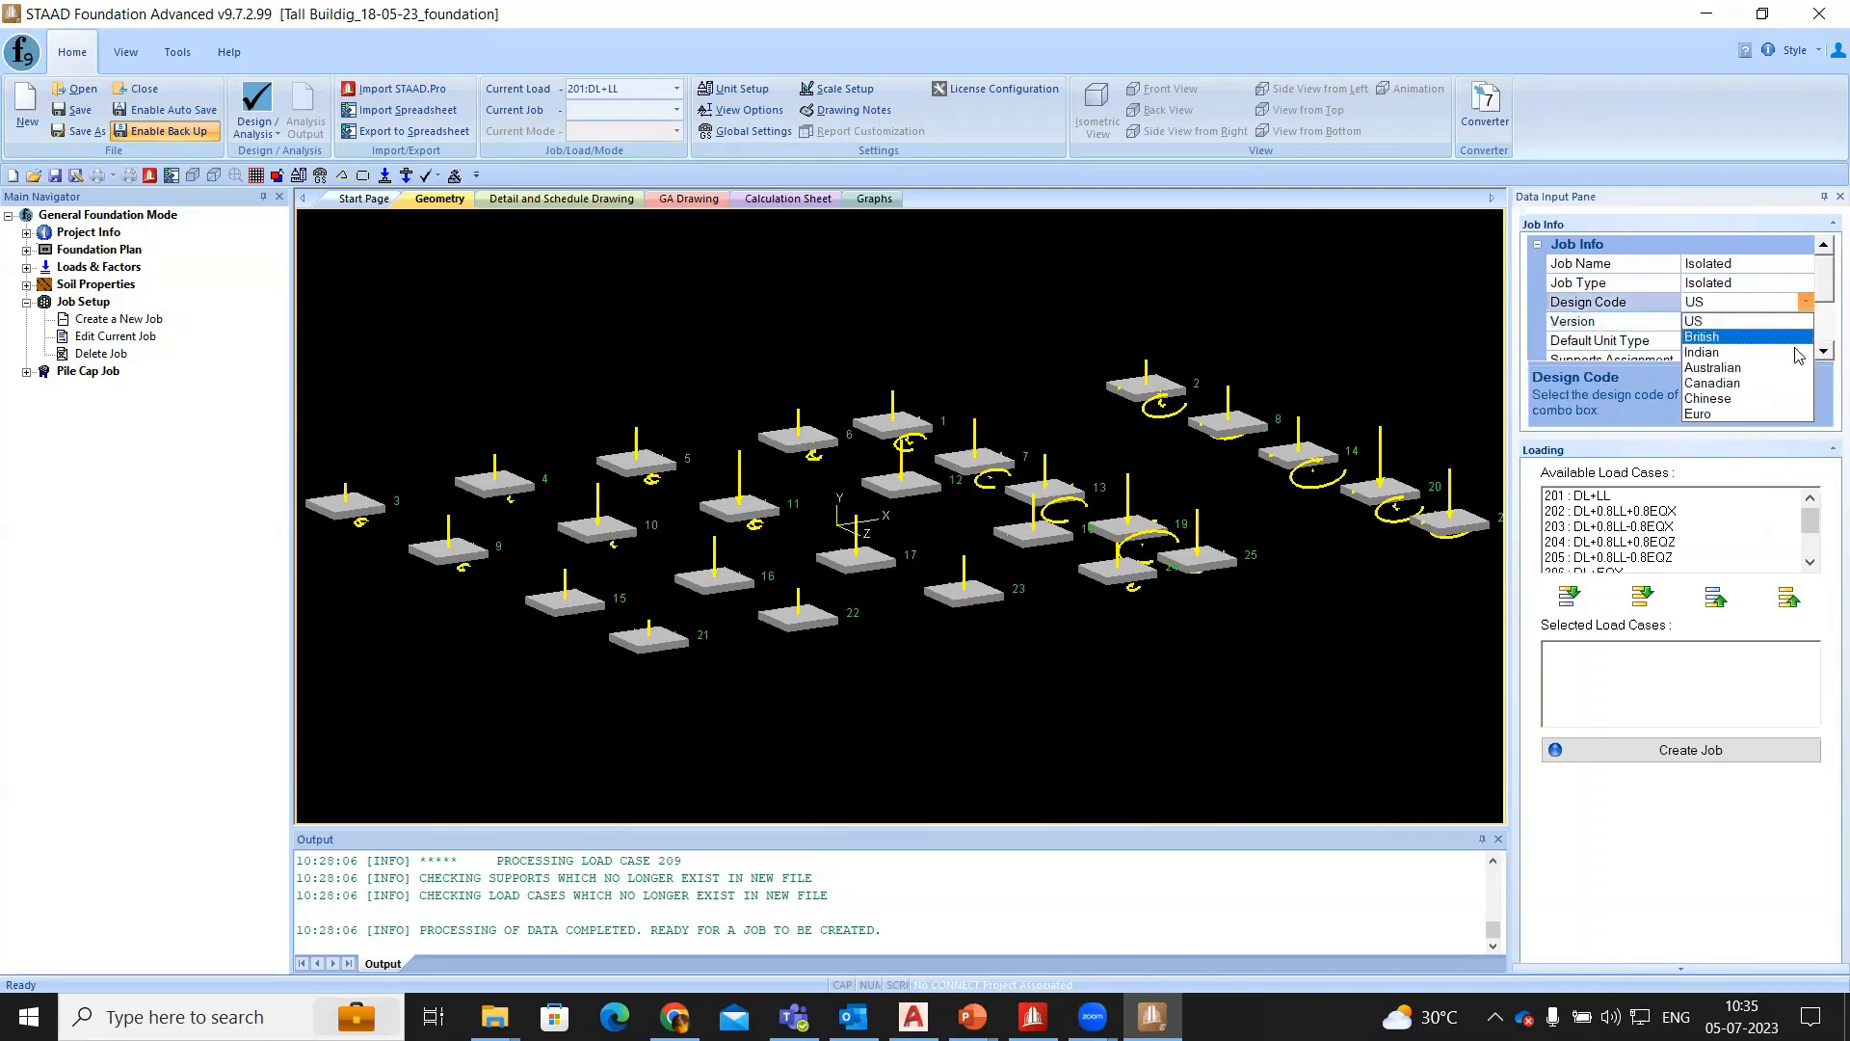
{"action": "left_click", "coordinate": [1773, 353]}
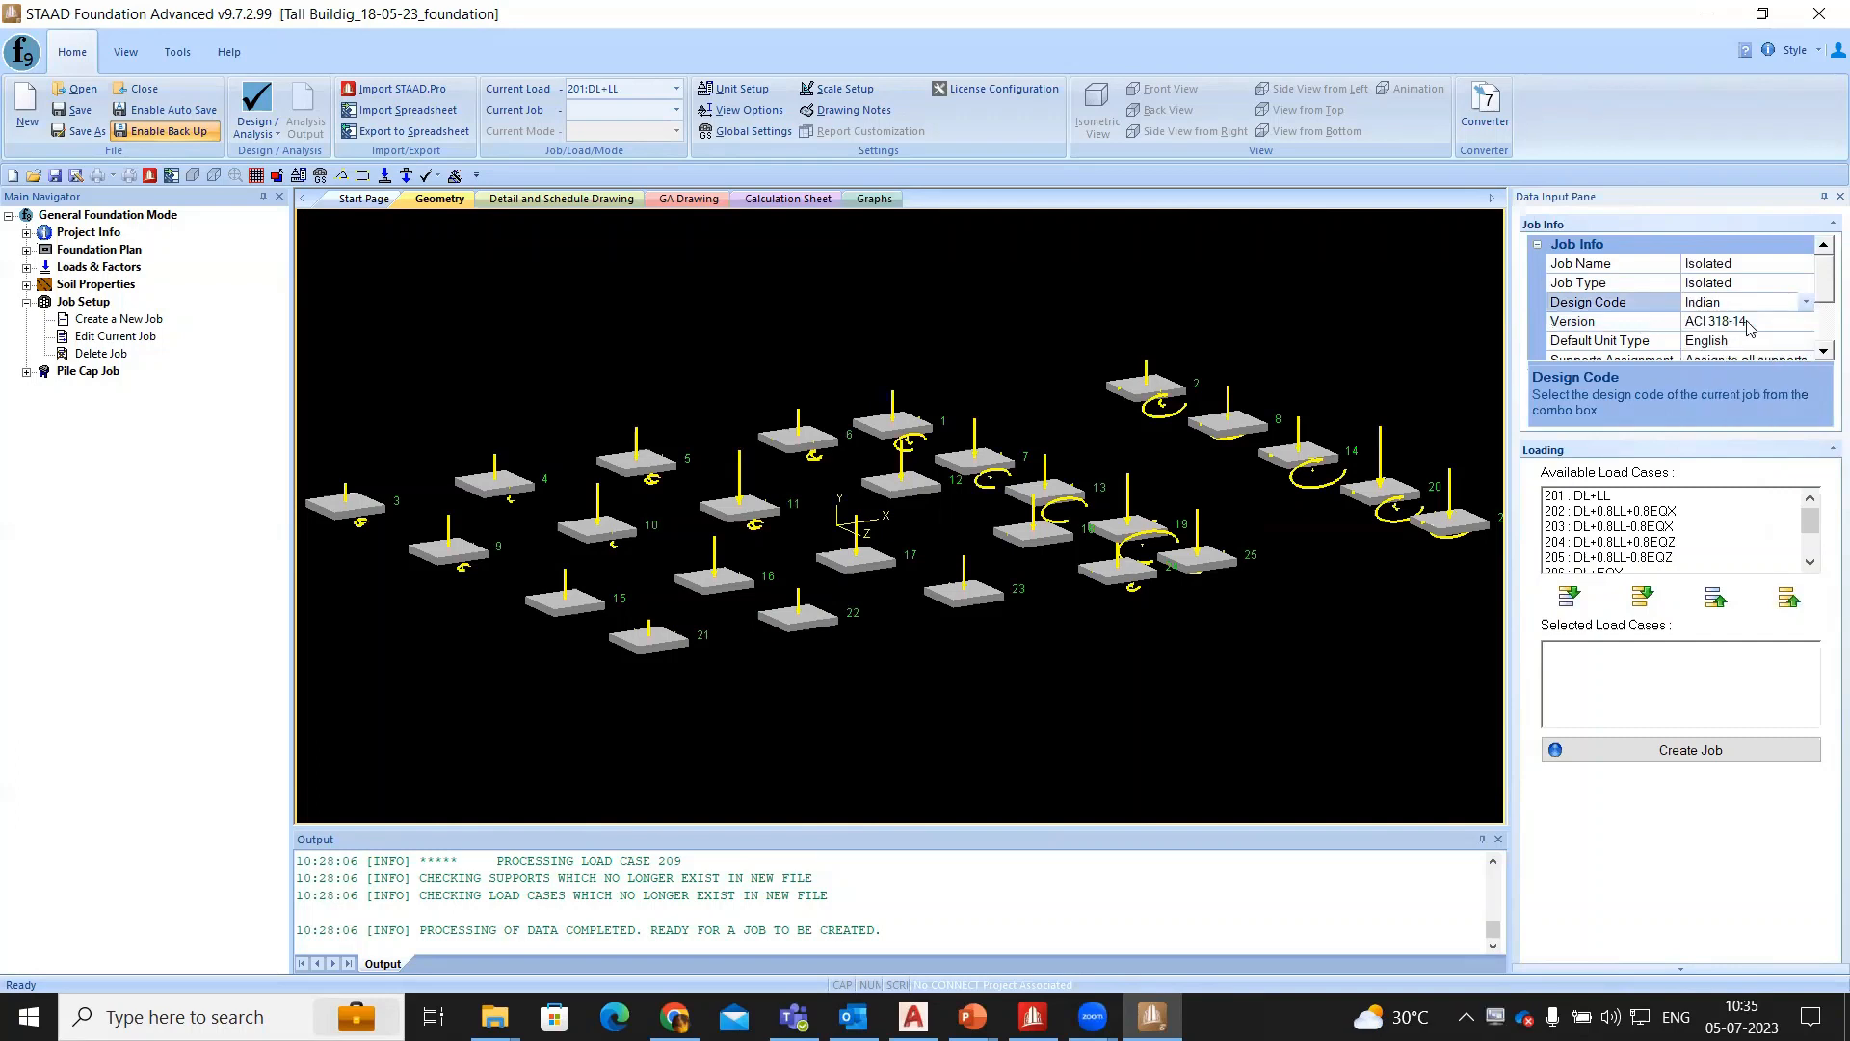
{"action": "left_click", "coordinate": [1756, 338]}
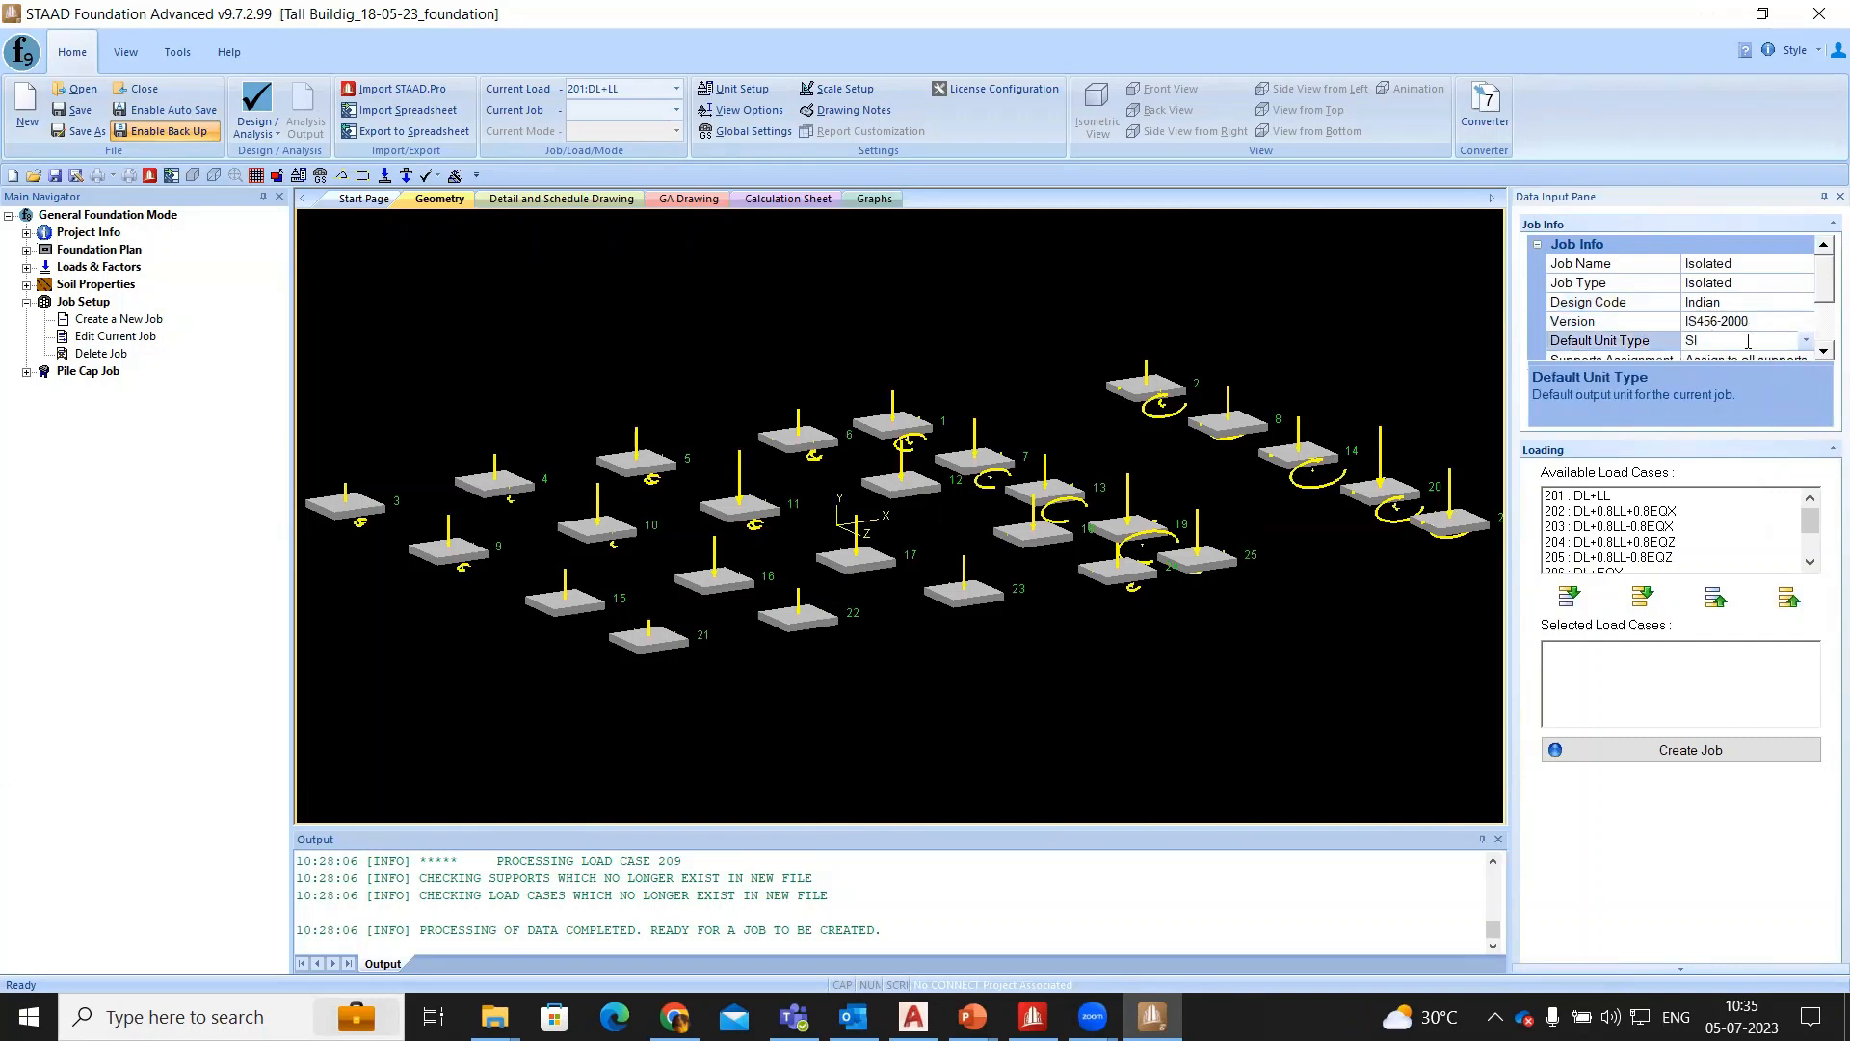
- Assign the job to selected supports only, picking supports 3, 4, 5, 9, 10 and 11 in the model
{"action": "scroll", "coordinate": [1746, 327], "scroll_direction": "down", "scroll_amount": 1}
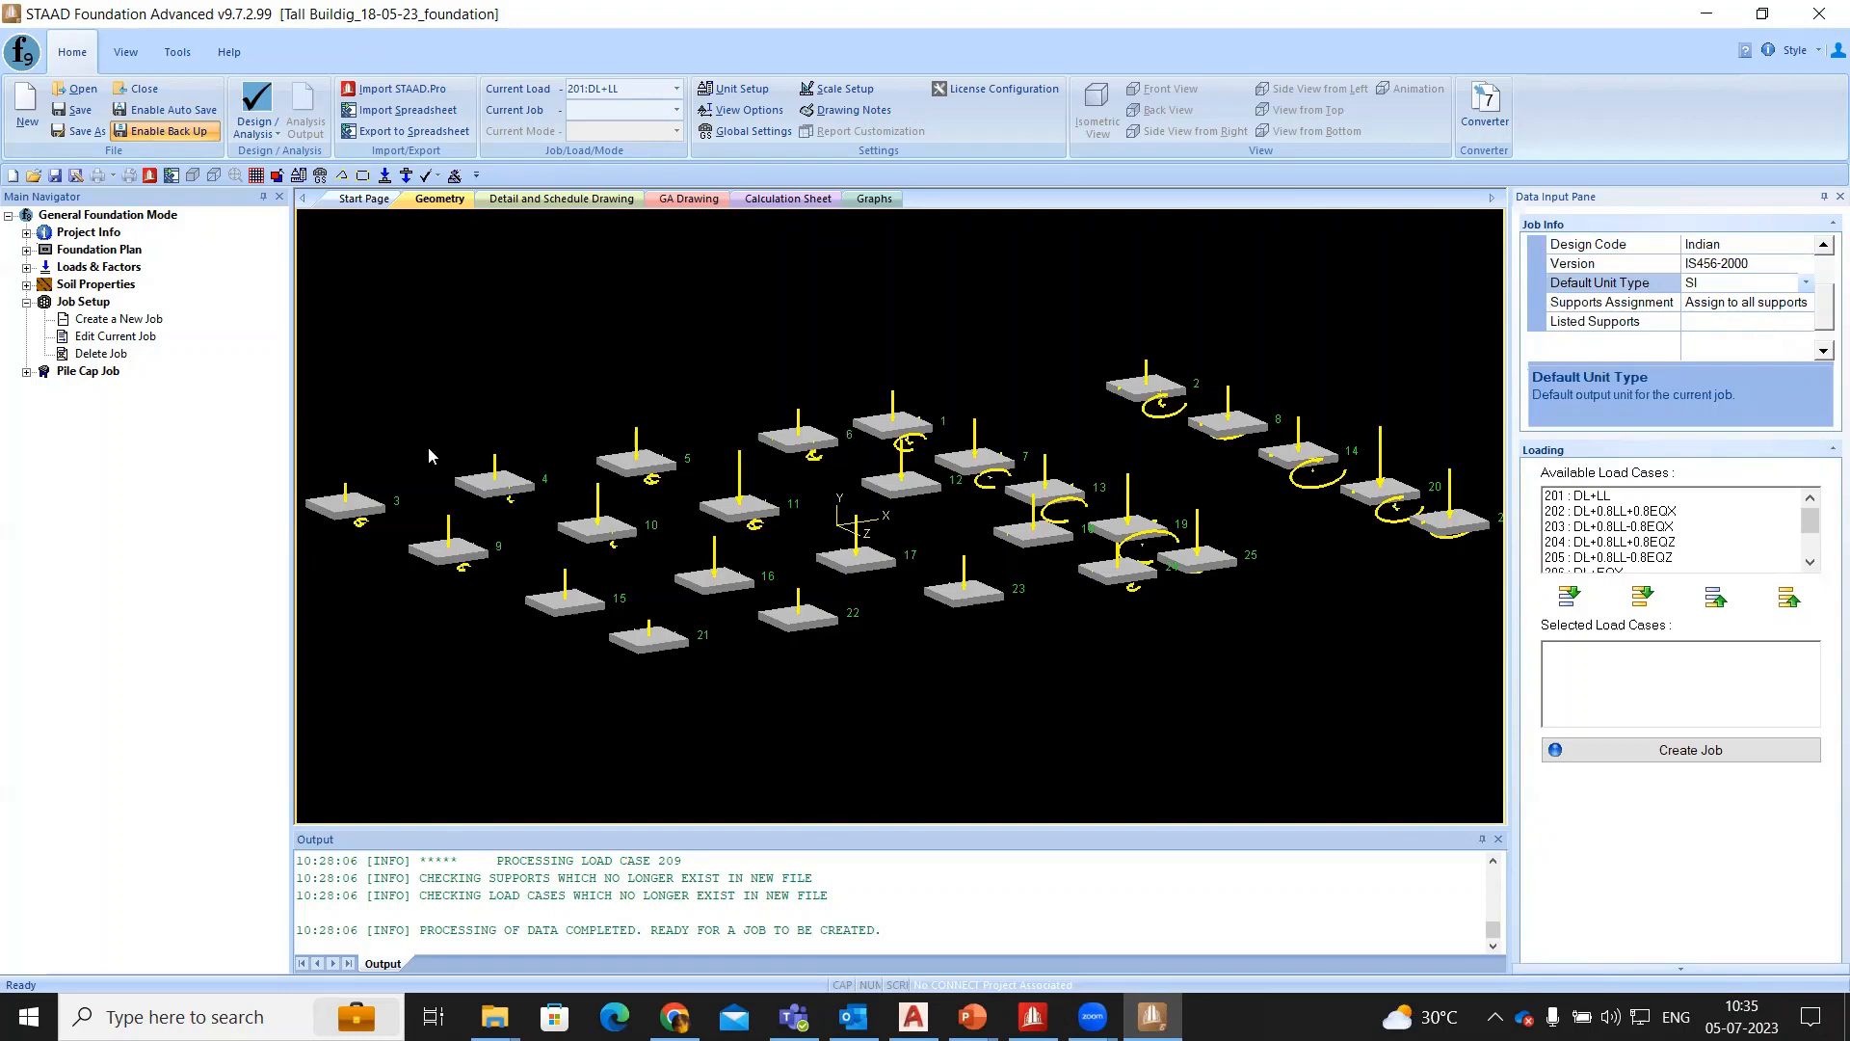
{"action": "left_click", "coordinate": [371, 511]}
{"action": "left_click", "coordinate": [502, 481], "text": "ctrl"}
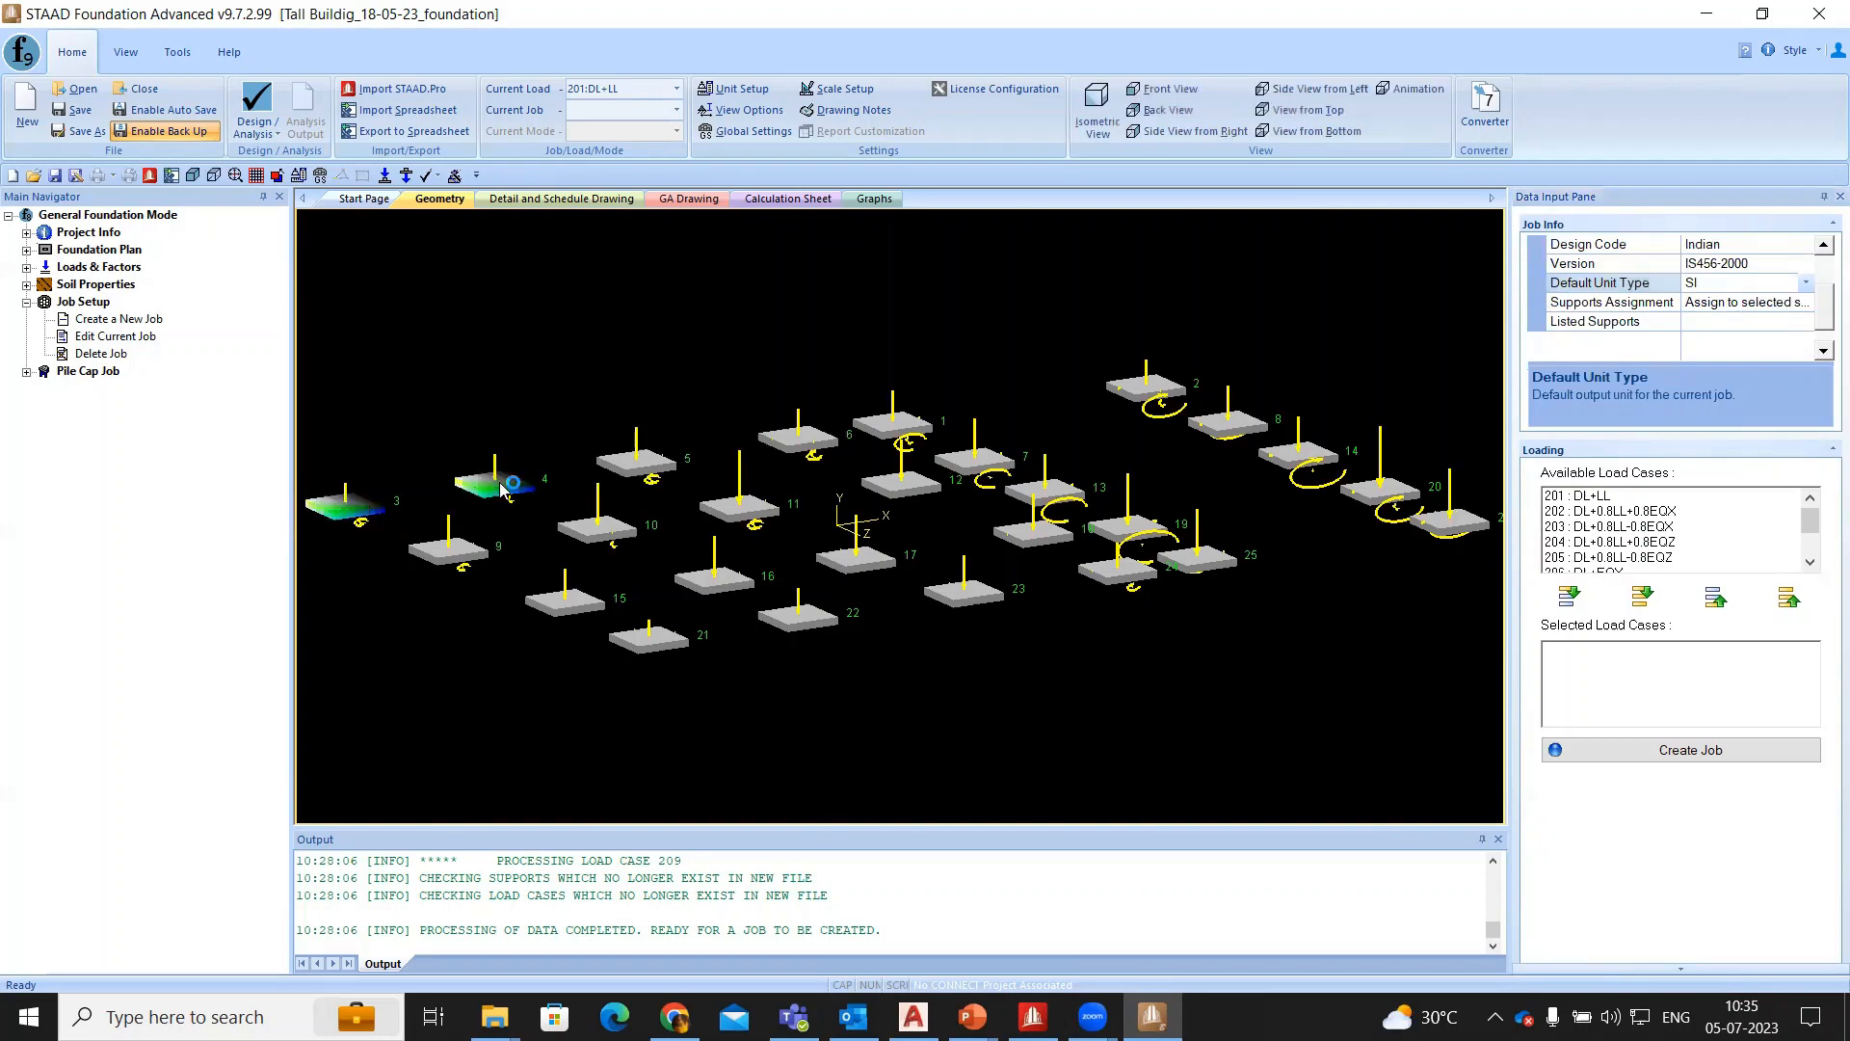
{"action": "left_click", "coordinate": [632, 465], "text": "ctrl"}
{"action": "left_click", "coordinate": [466, 557], "text": "ctrl"}
{"action": "left_click", "coordinate": [608, 533], "text": "ctrl"}
{"action": "left_click", "coordinate": [742, 509], "text": "ctrl"}
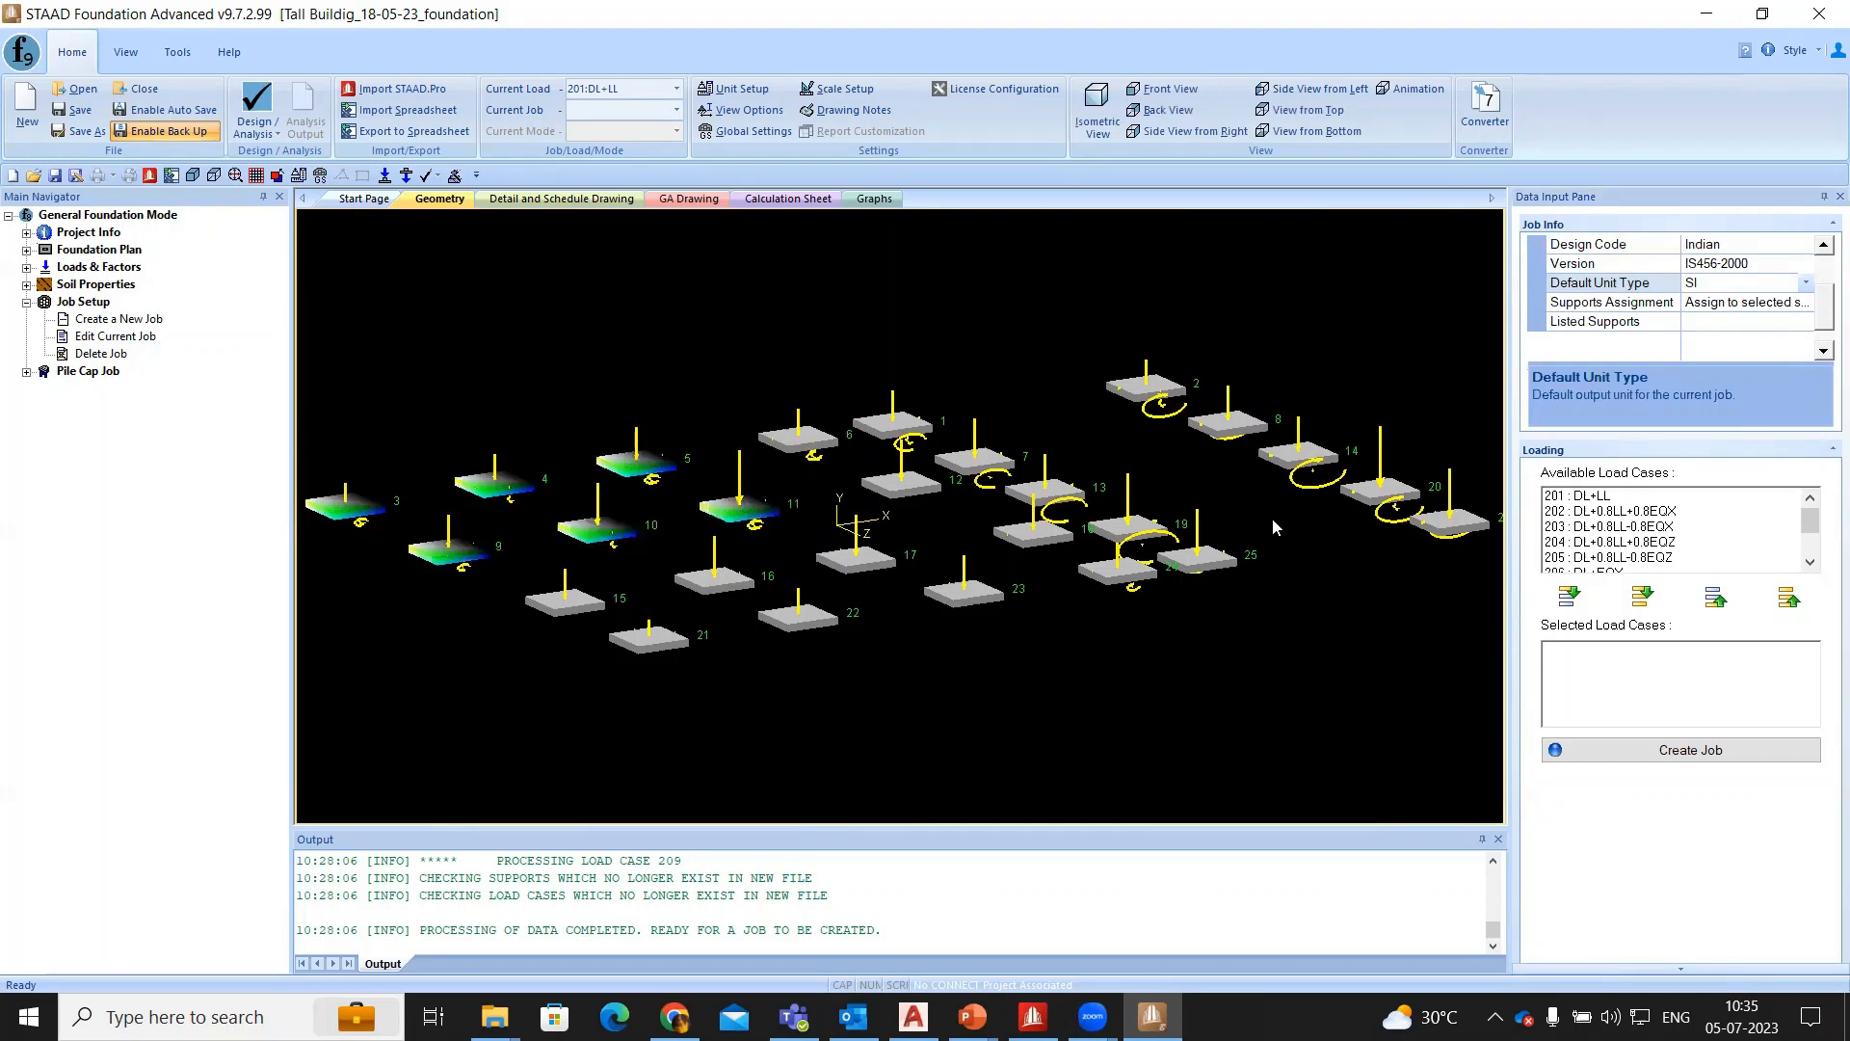
- Add all available load cases to the isolated footing job and create the job
{"action": "scroll", "coordinate": [1629, 529], "scroll_direction": "down", "scroll_amount": 2}
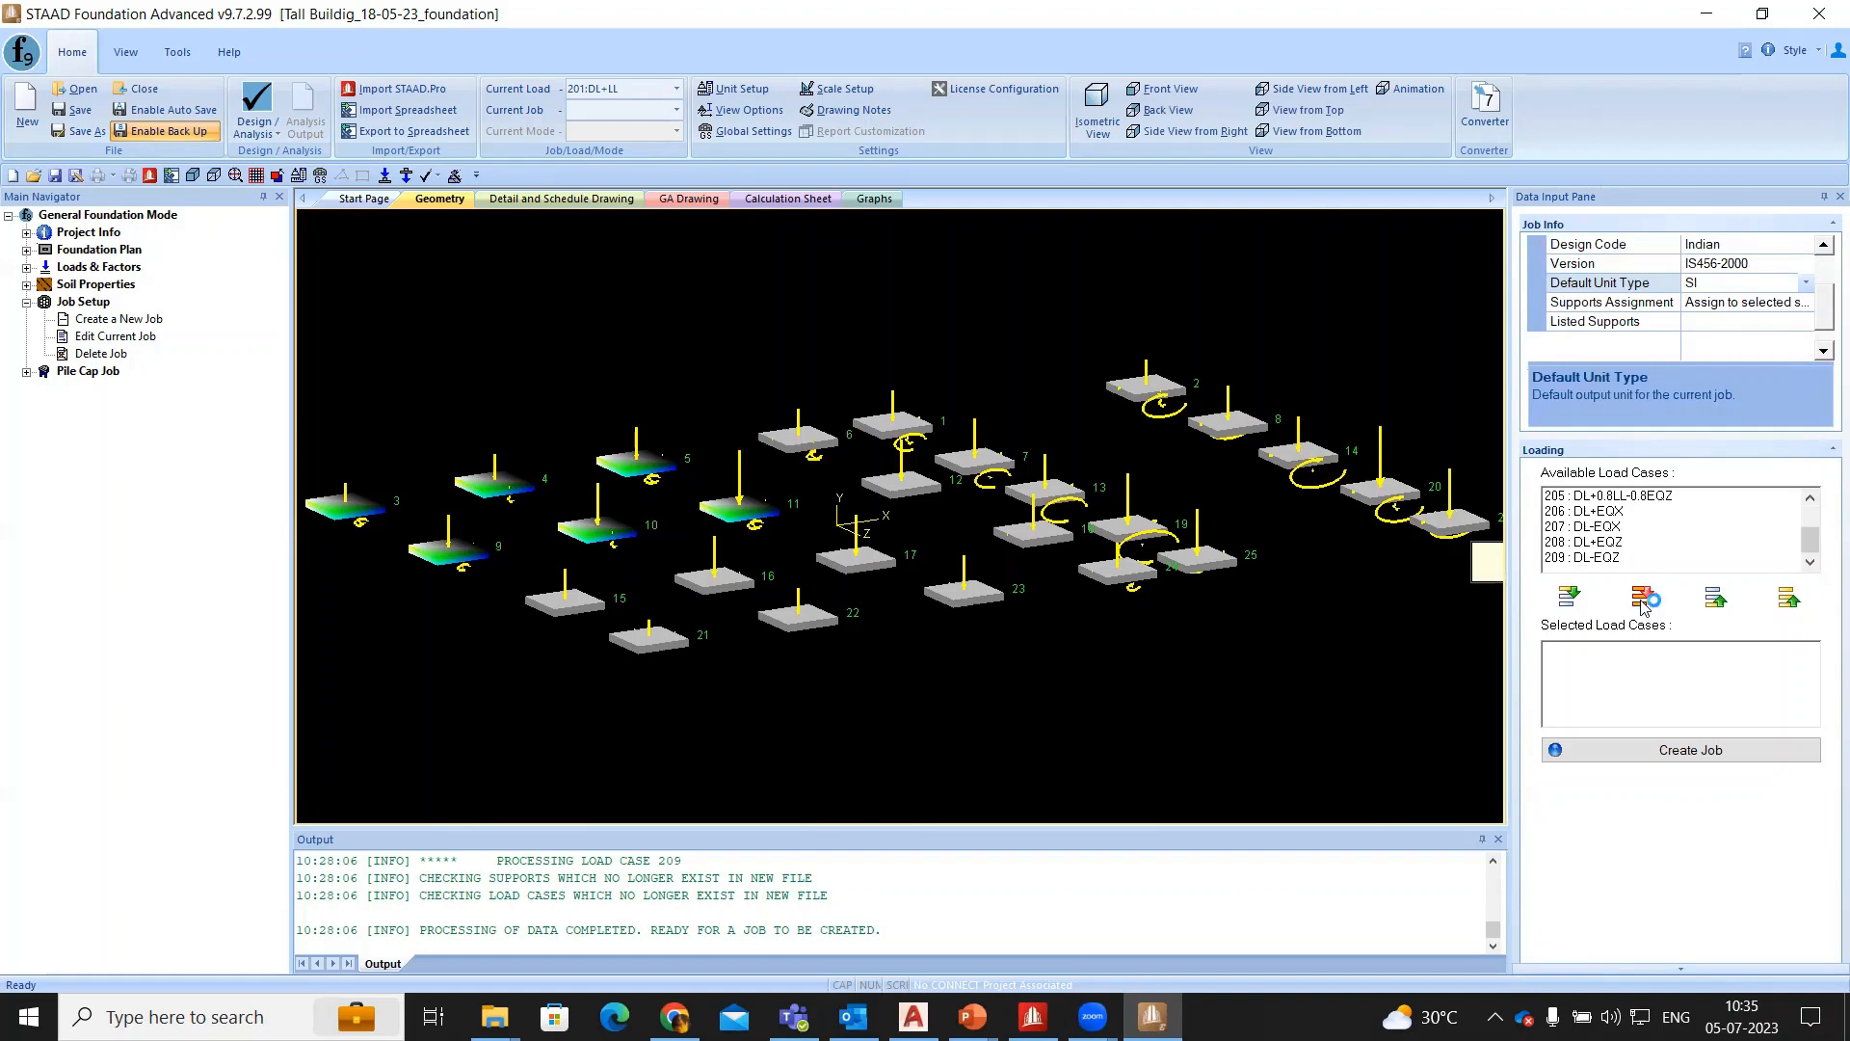
{"action": "left_click", "coordinate": [1643, 597]}
{"action": "left_click", "coordinate": [1672, 761]}
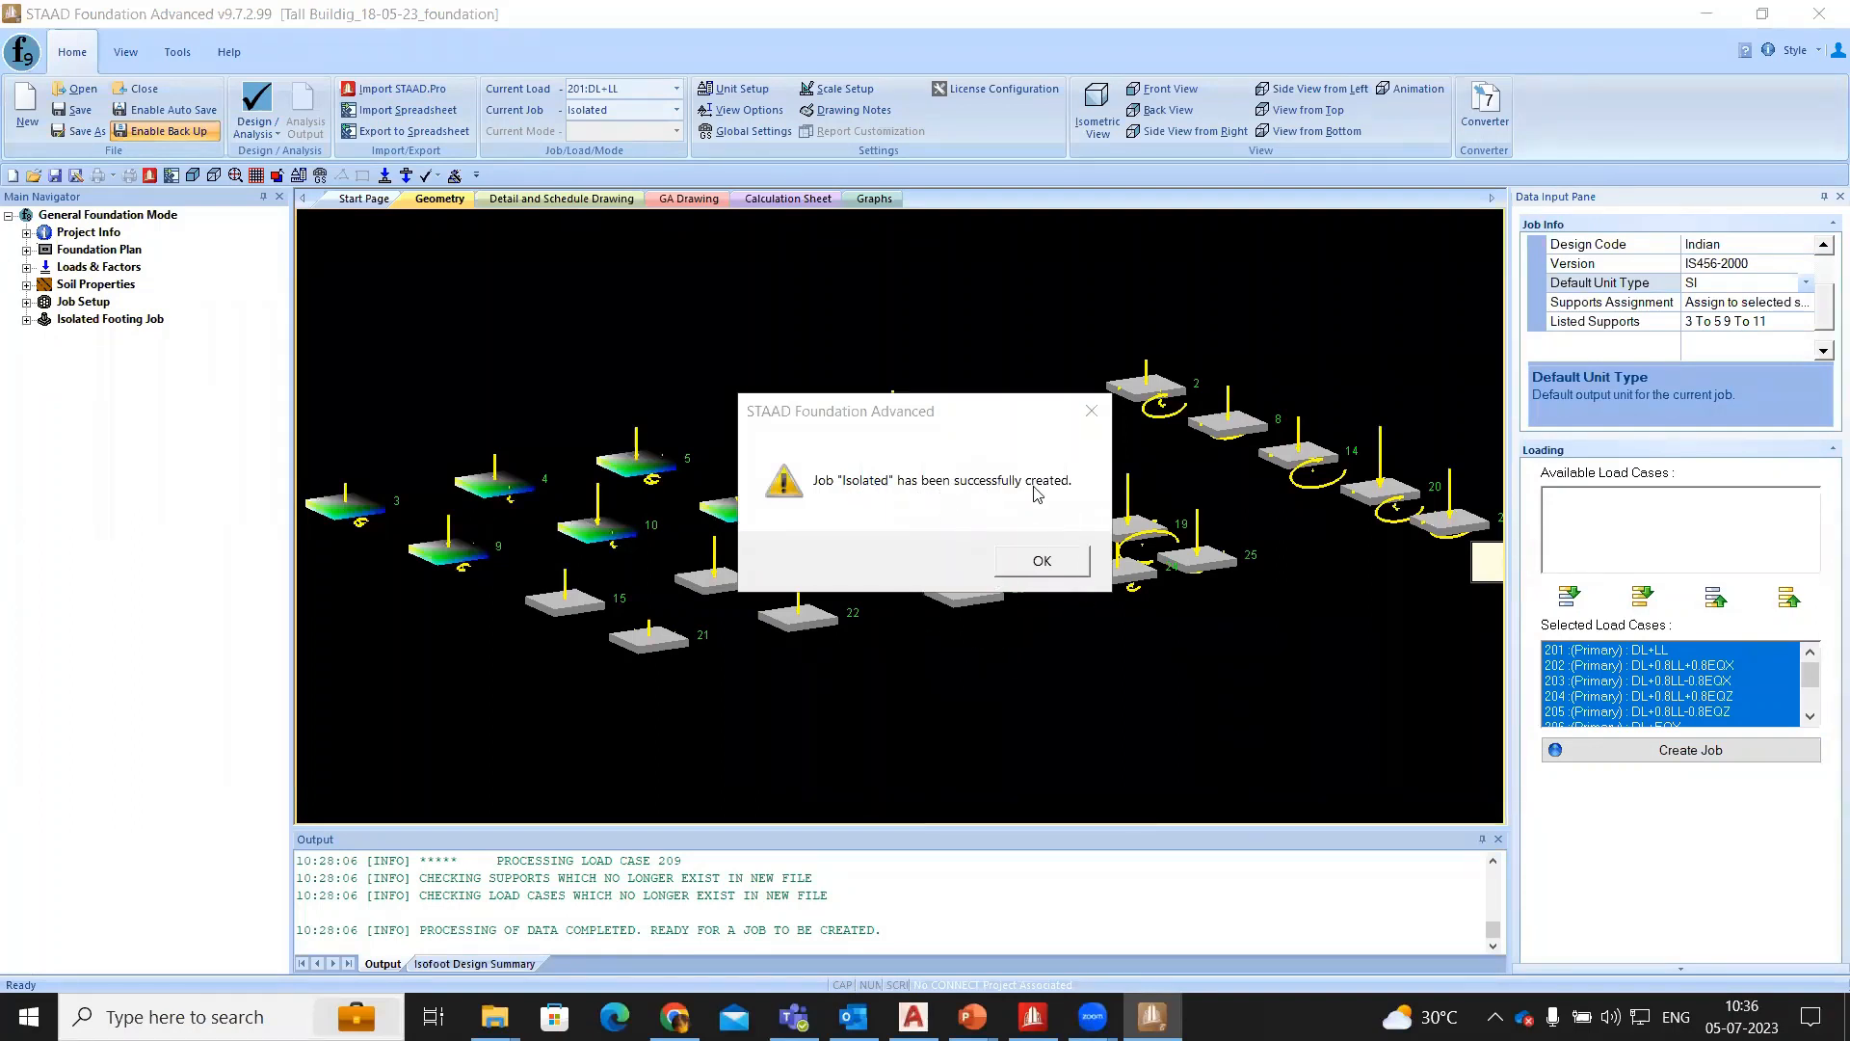
{"action": "left_click", "coordinate": [1060, 566]}
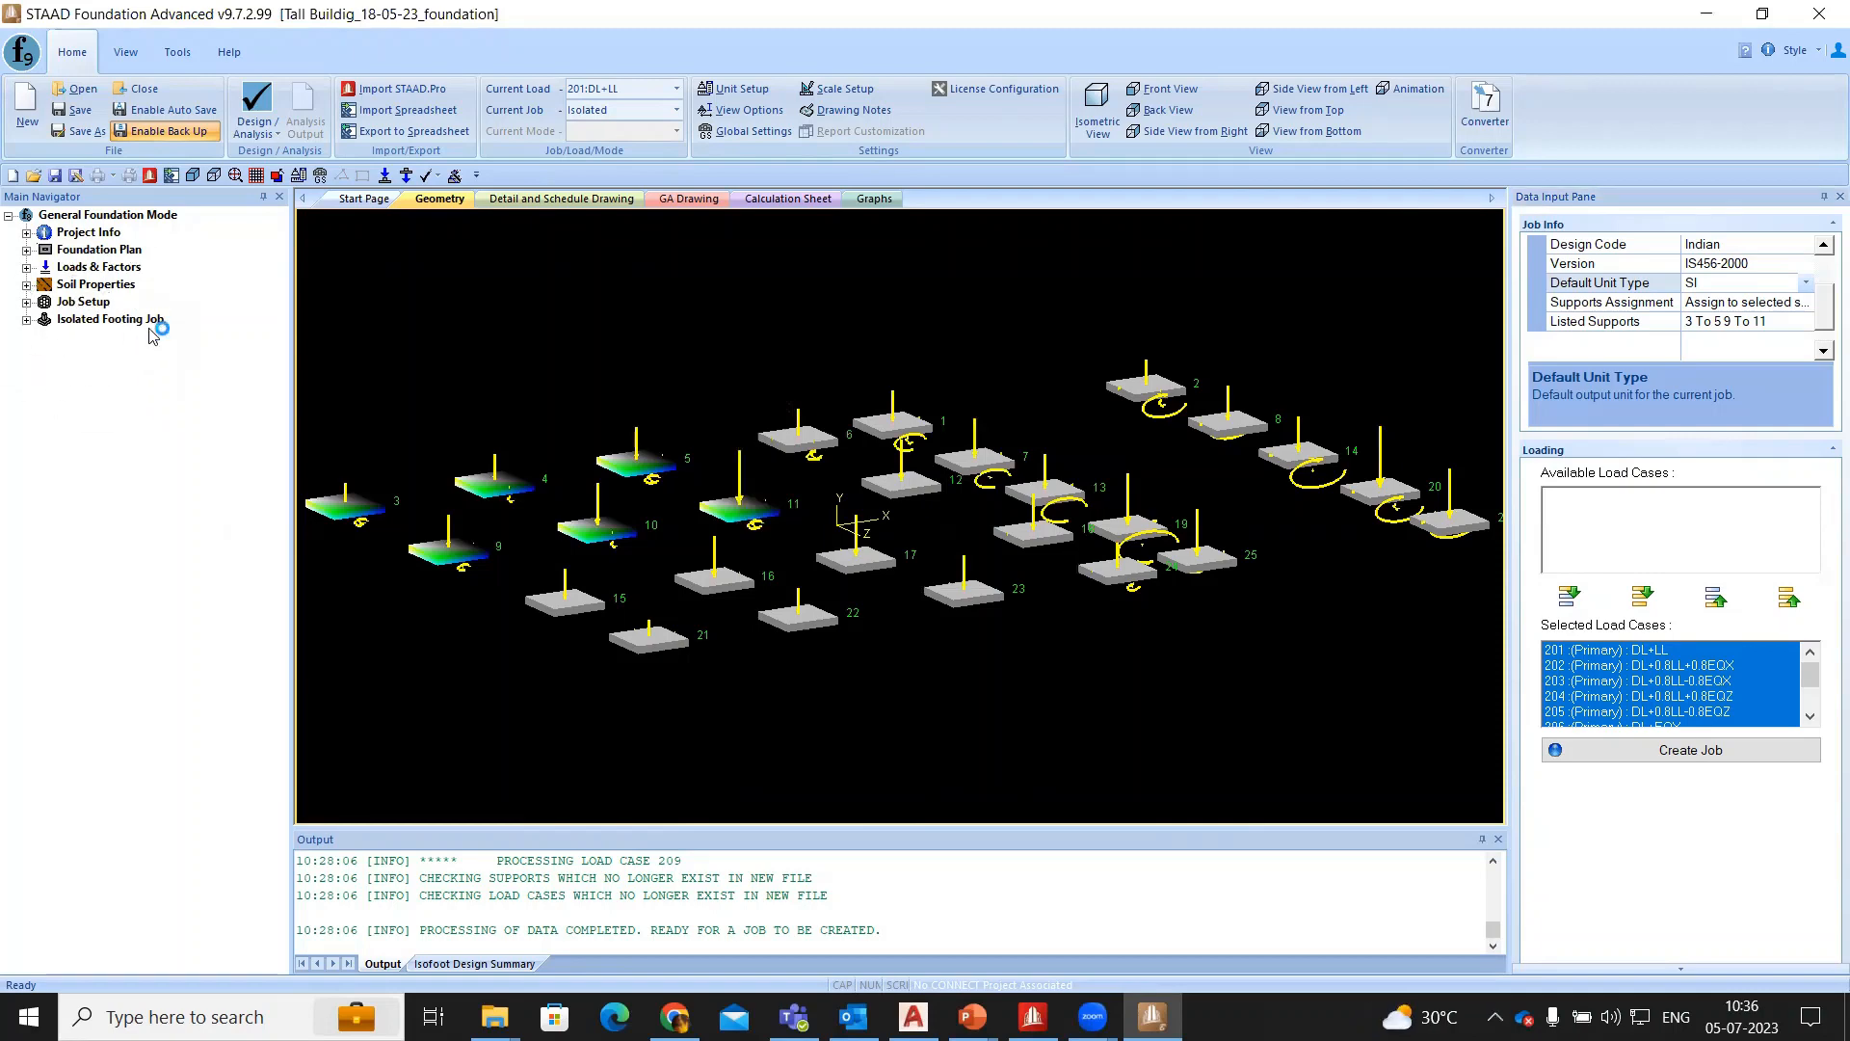
- Review the isolated footing job's Concrete & Reinforcement and Cover & Soil design parameters
{"action": "left_click", "coordinate": [28, 322]}
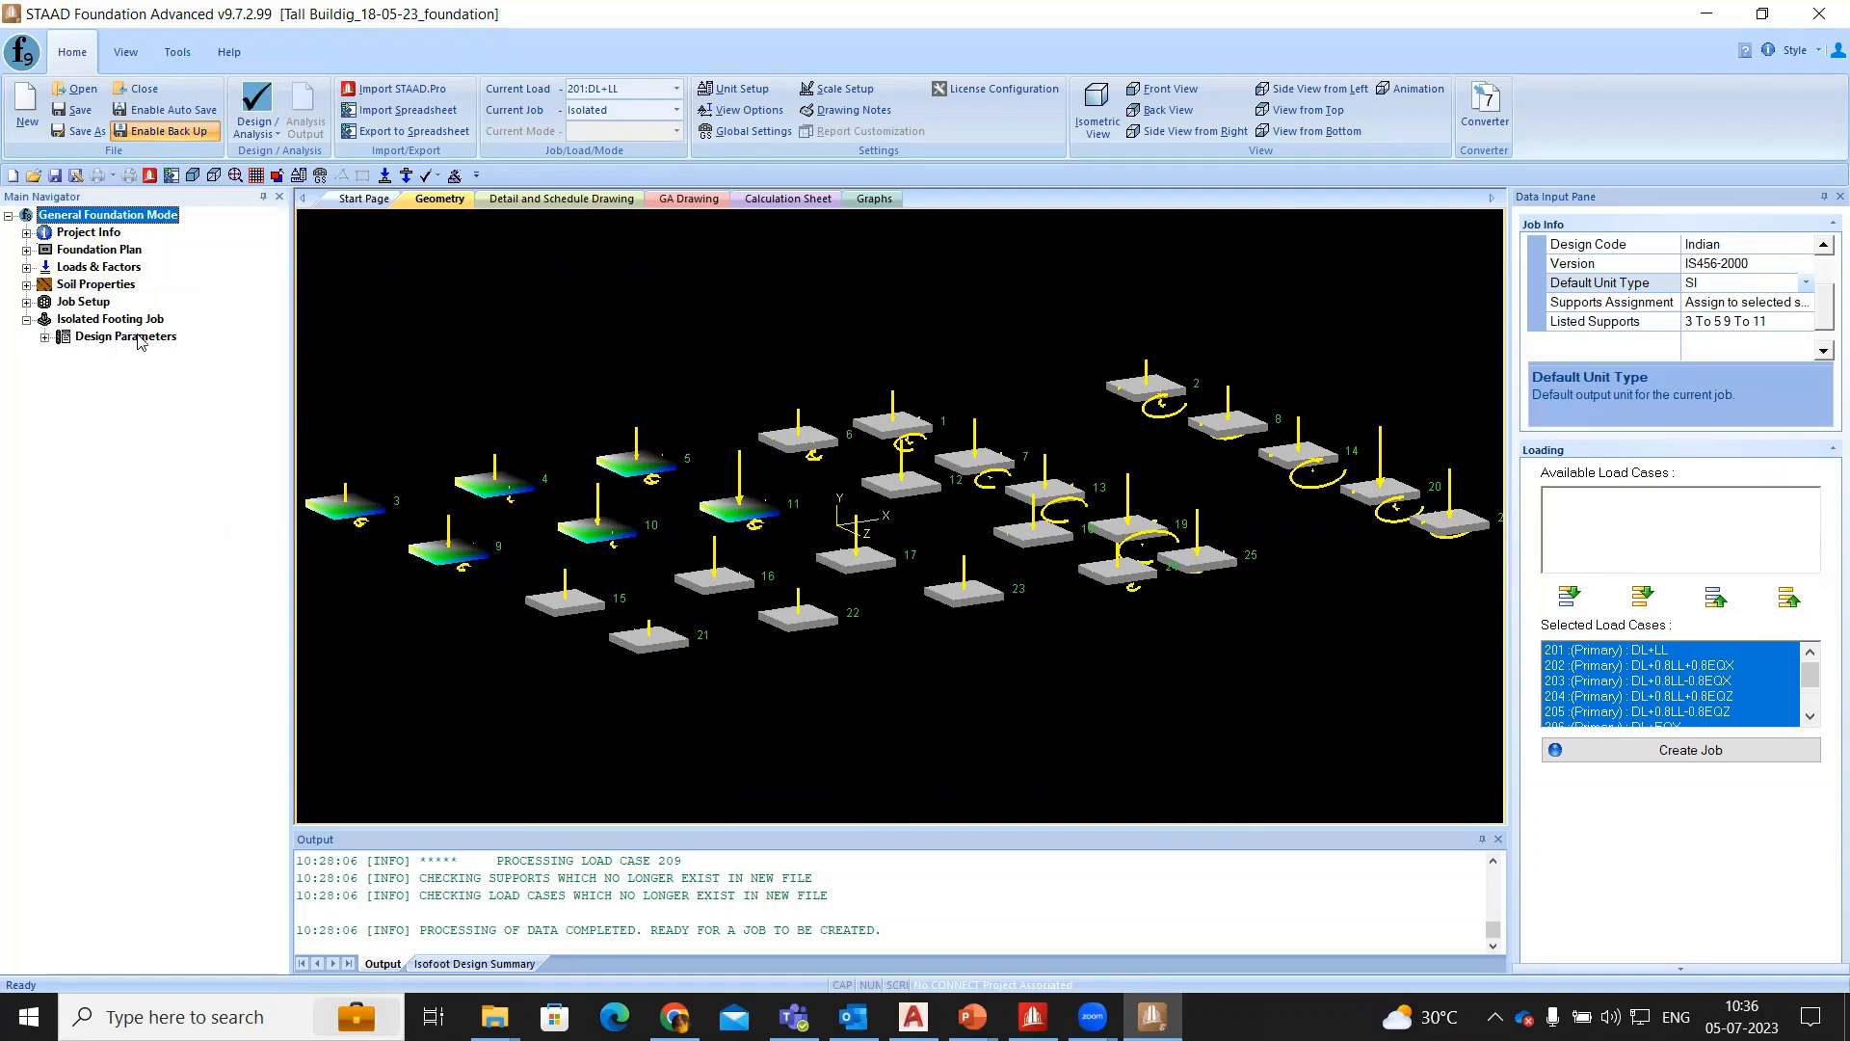
{"action": "left_click", "coordinate": [44, 337]}
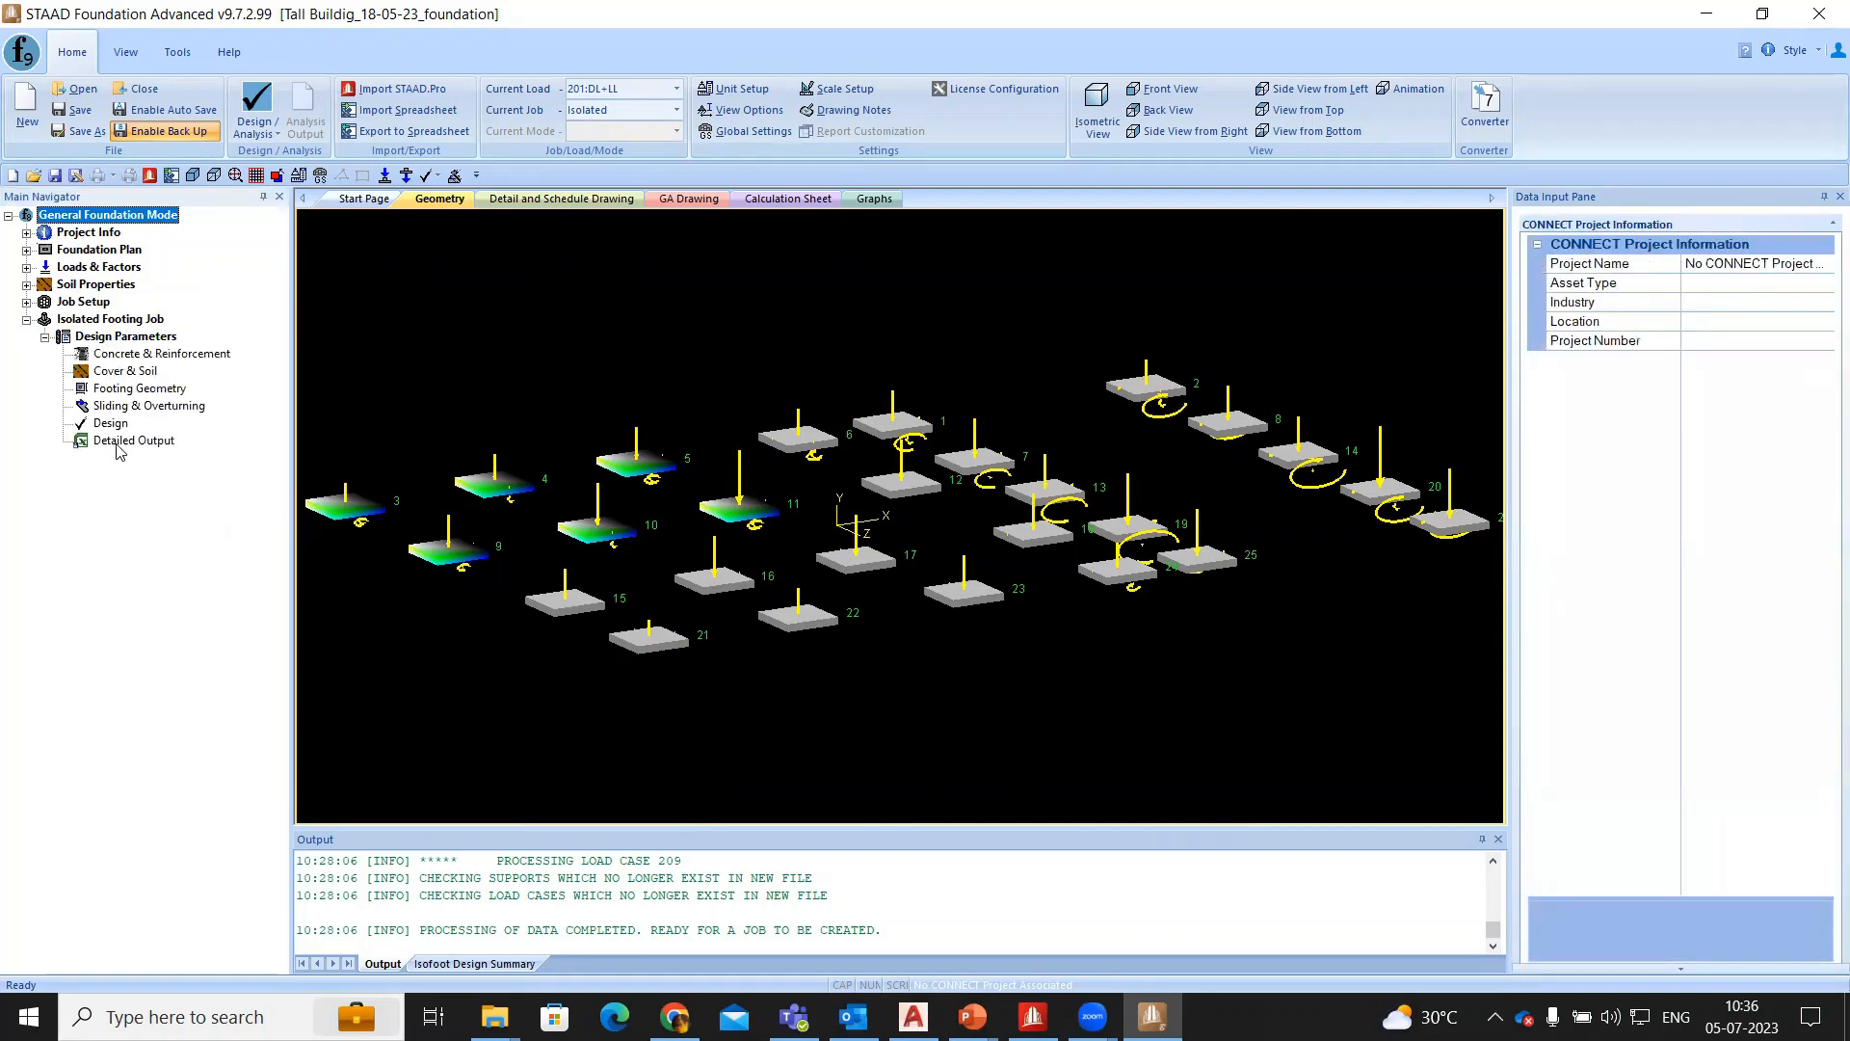
{"action": "left_click", "coordinate": [130, 356]}
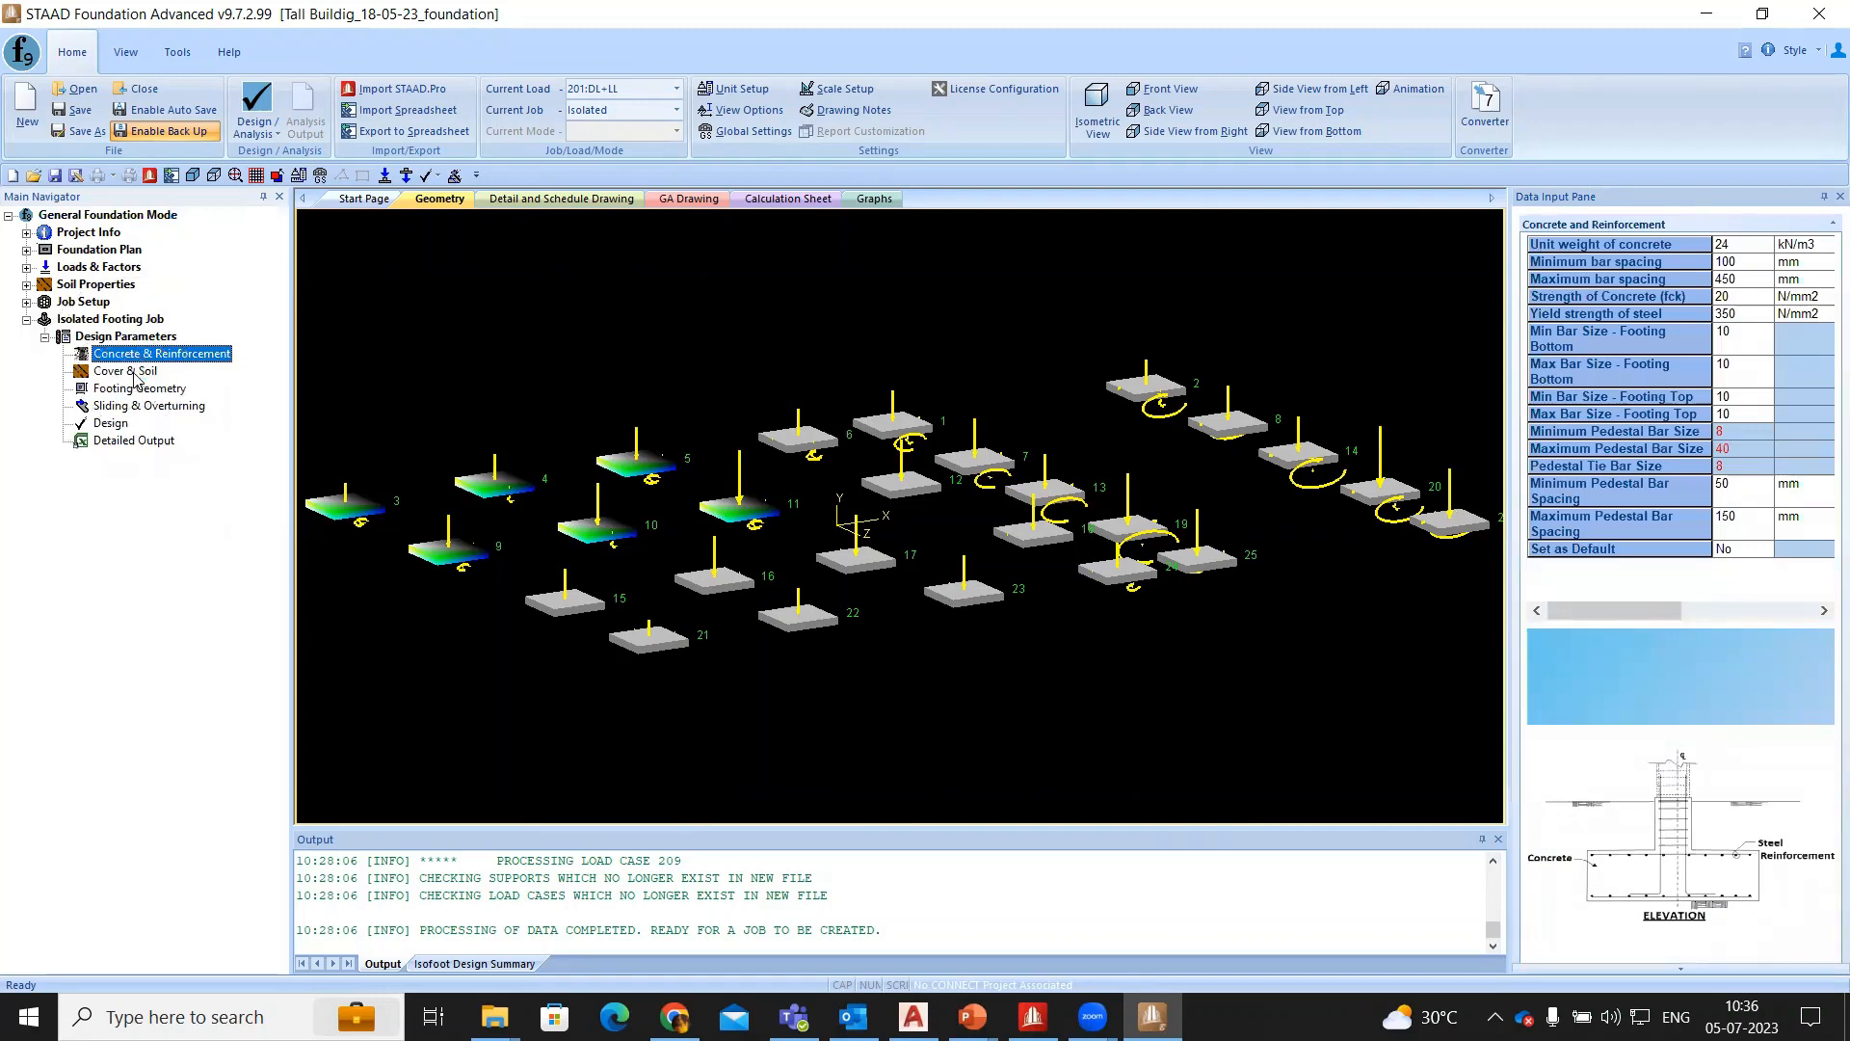
{"action": "left_click", "coordinate": [135, 375]}
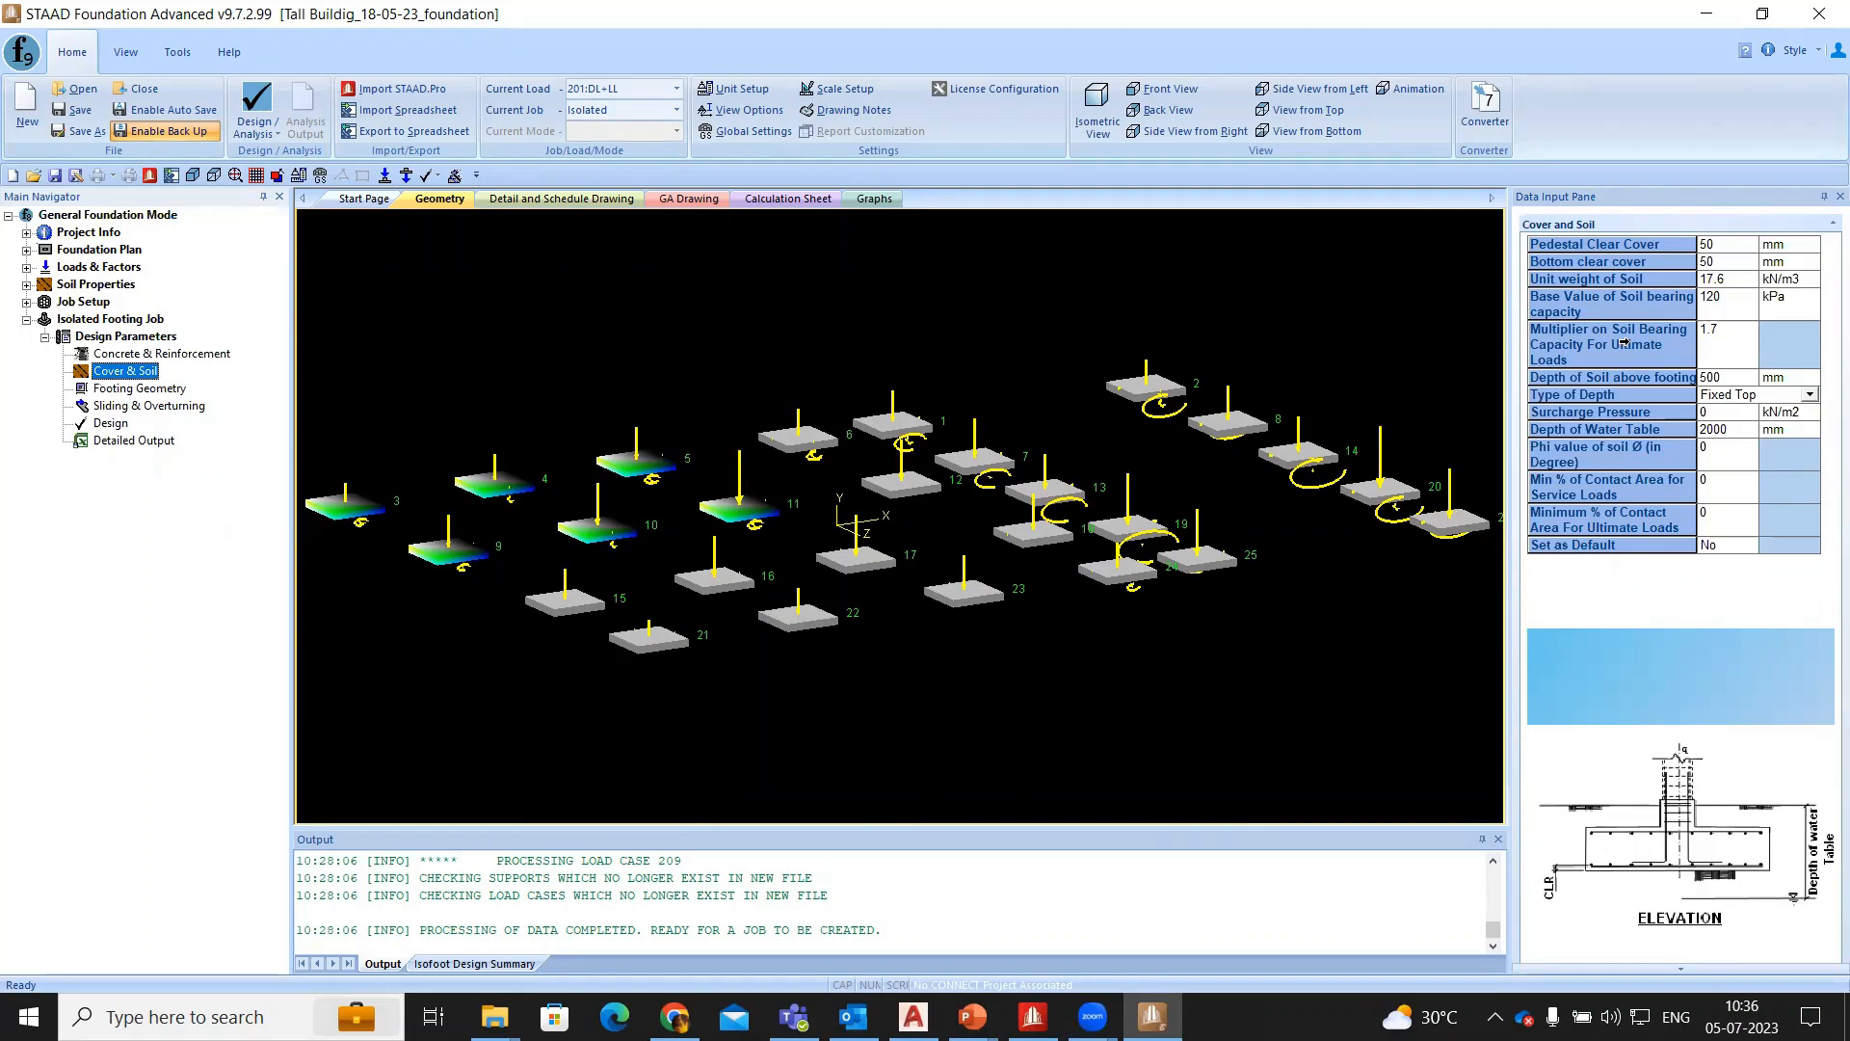
- Review the isolated footing job's Footing Geometry and Sliding & Overturning design parameters
{"action": "left_click", "coordinate": [149, 389]}
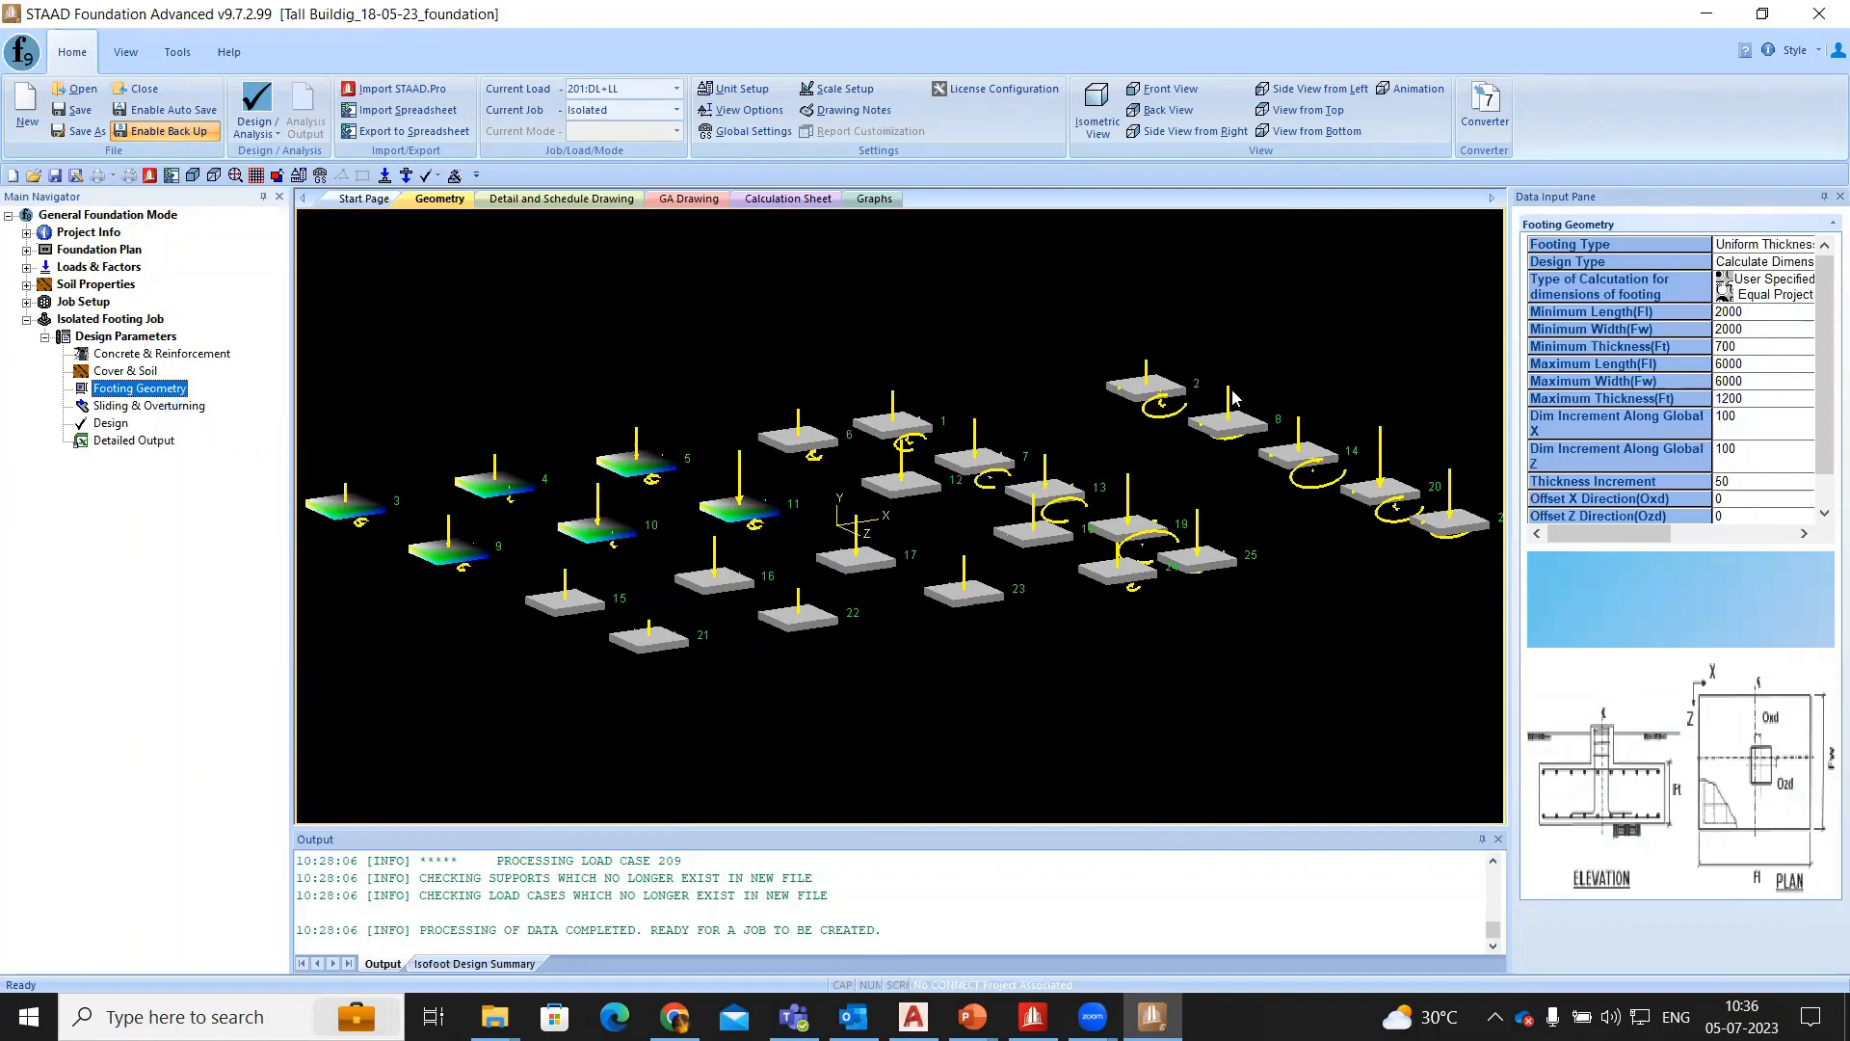
{"action": "left_click", "coordinate": [139, 408]}
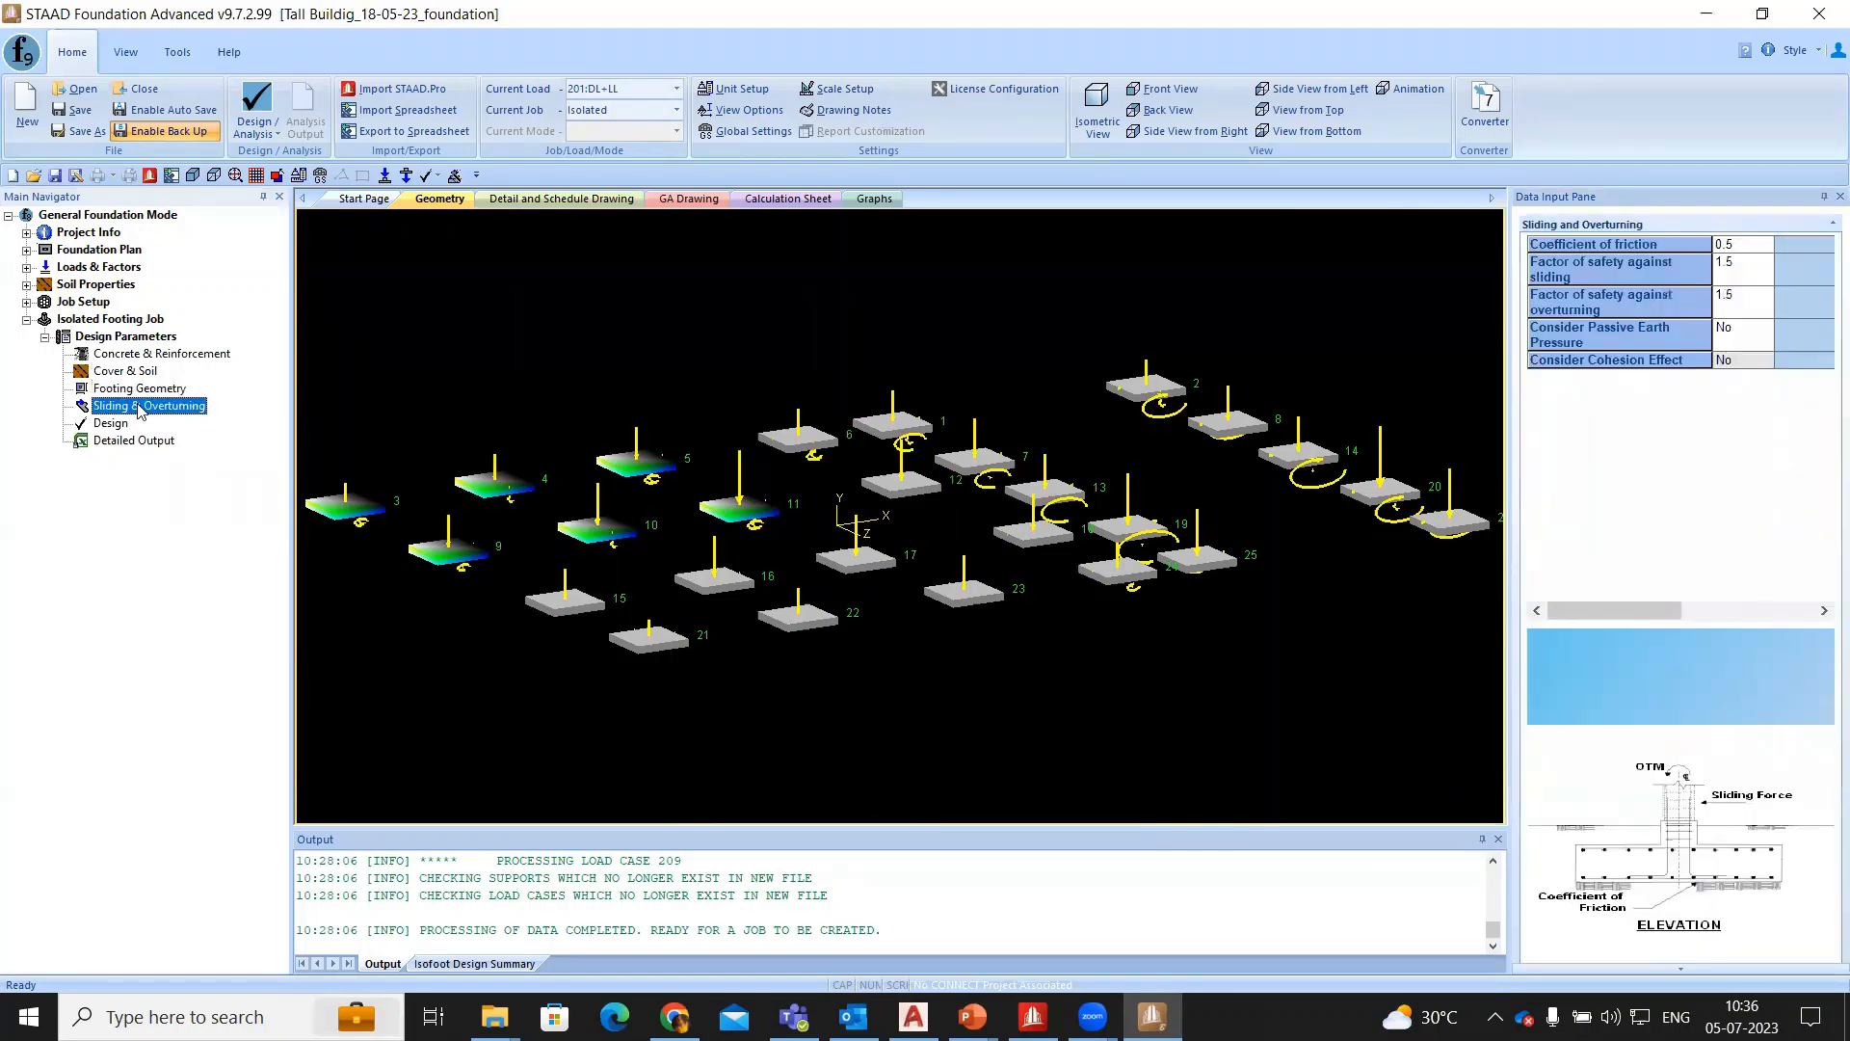
- Run the analysis and design of the isolated footing job and confirm the request
{"action": "left_click", "coordinate": [118, 426]}
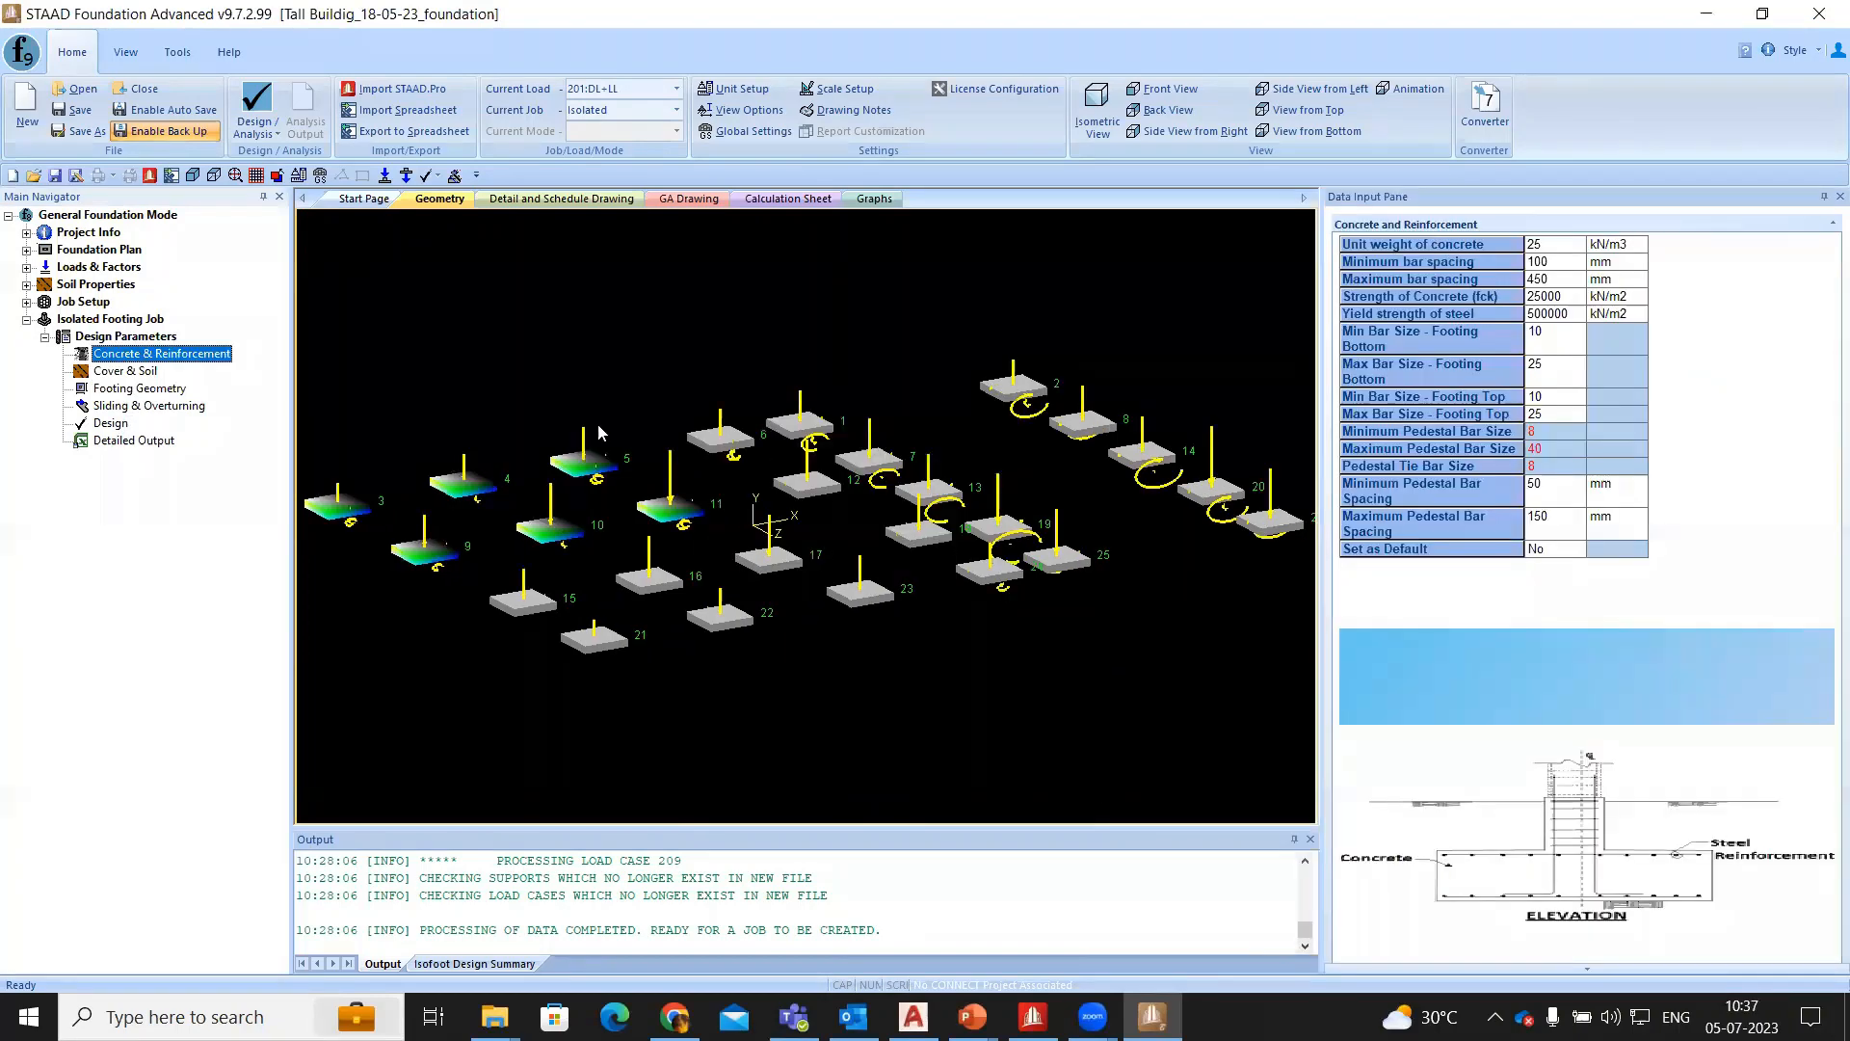
{"action": "left_click", "coordinate": [636, 541]}
{"action": "left_click", "coordinate": [103, 422]}
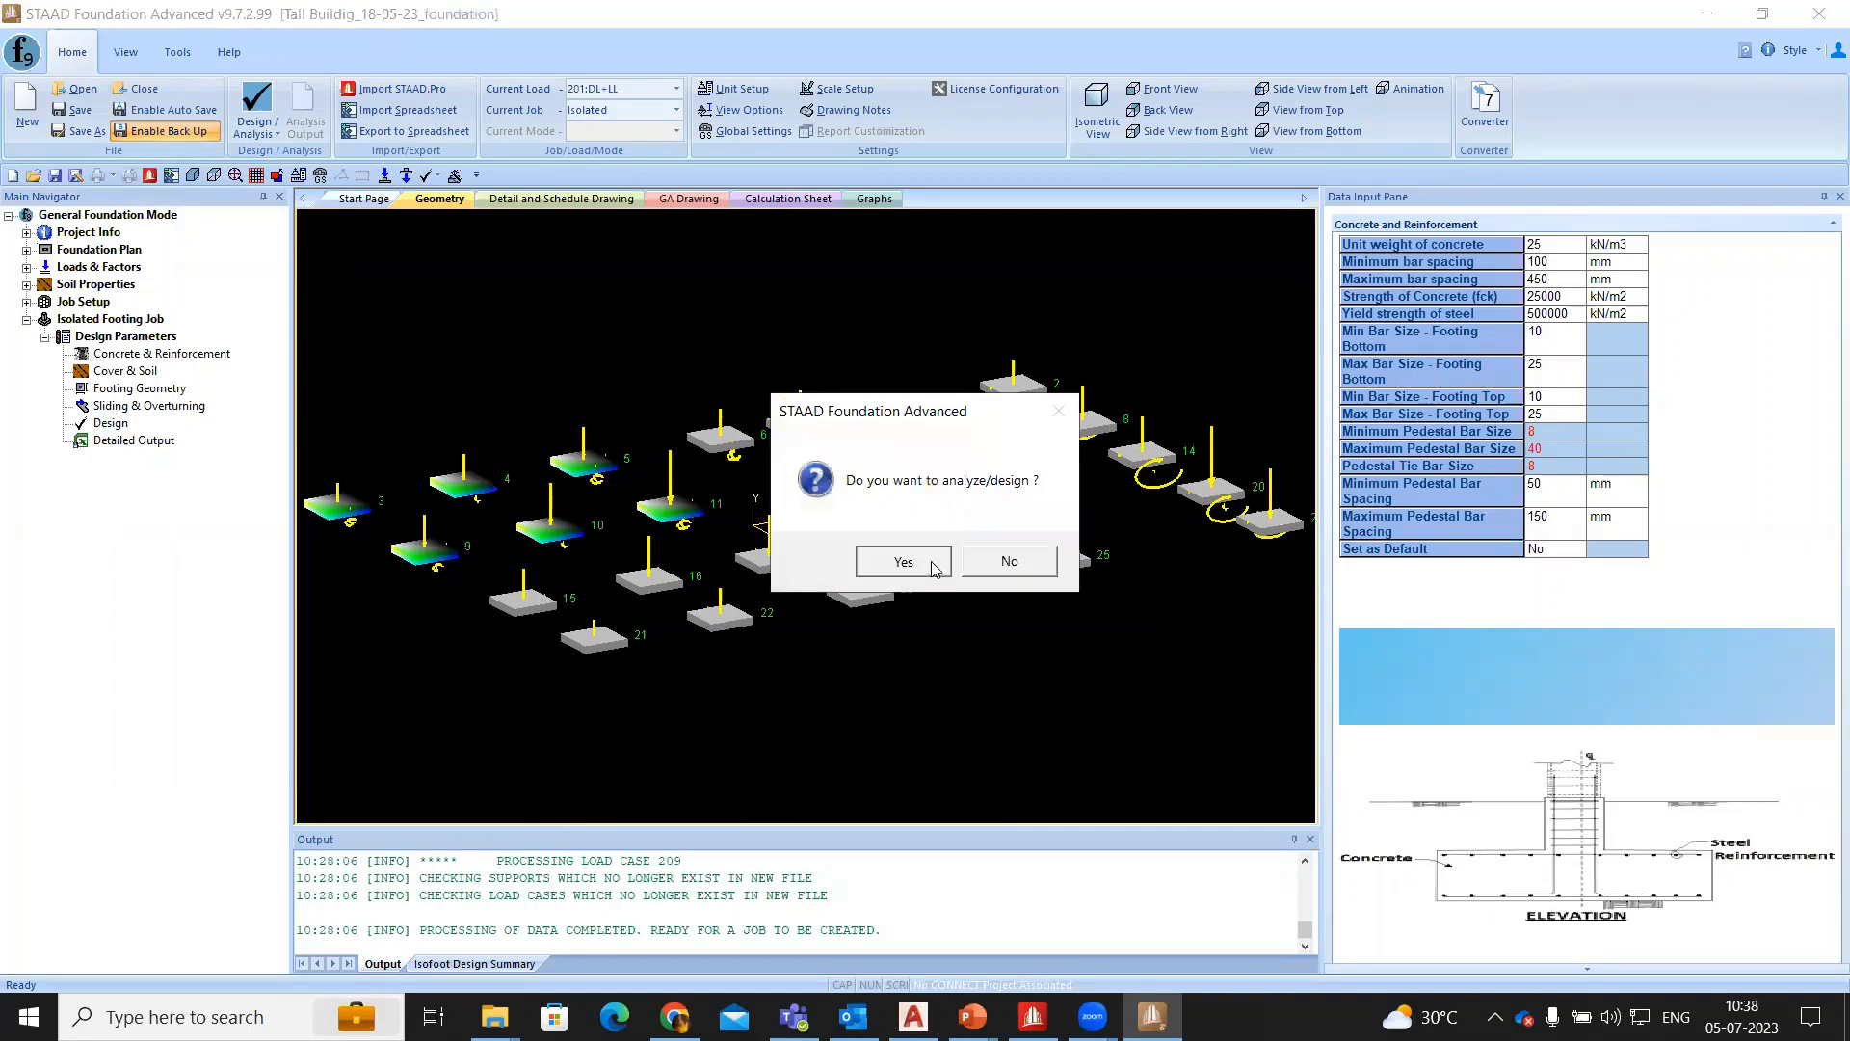
{"action": "left_click", "coordinate": [903, 562]}
{"action": "left_click", "coordinate": [930, 545]}
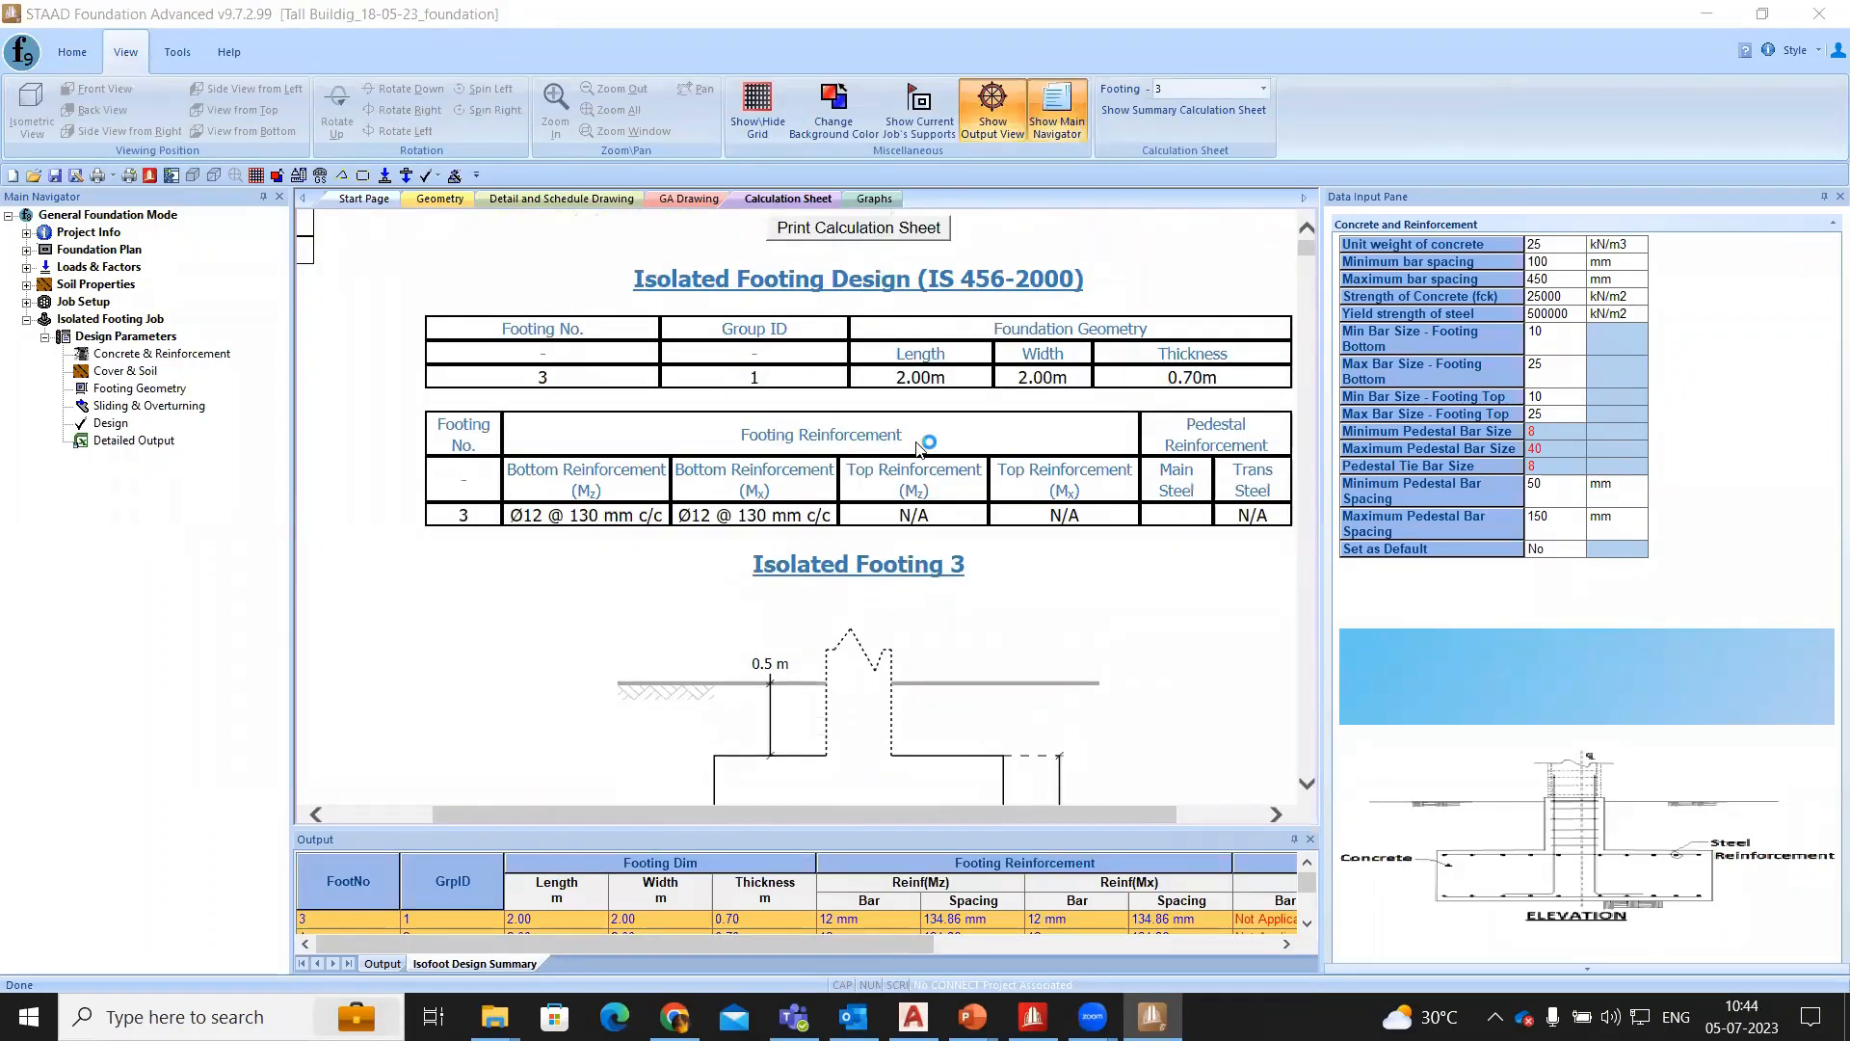
- Examine footing 3's elevation and plan in the calculation sheet, and inspect its detail drawing
{"action": "scroll", "coordinate": [891, 424], "scroll_direction": "down", "scroll_amount": 10}
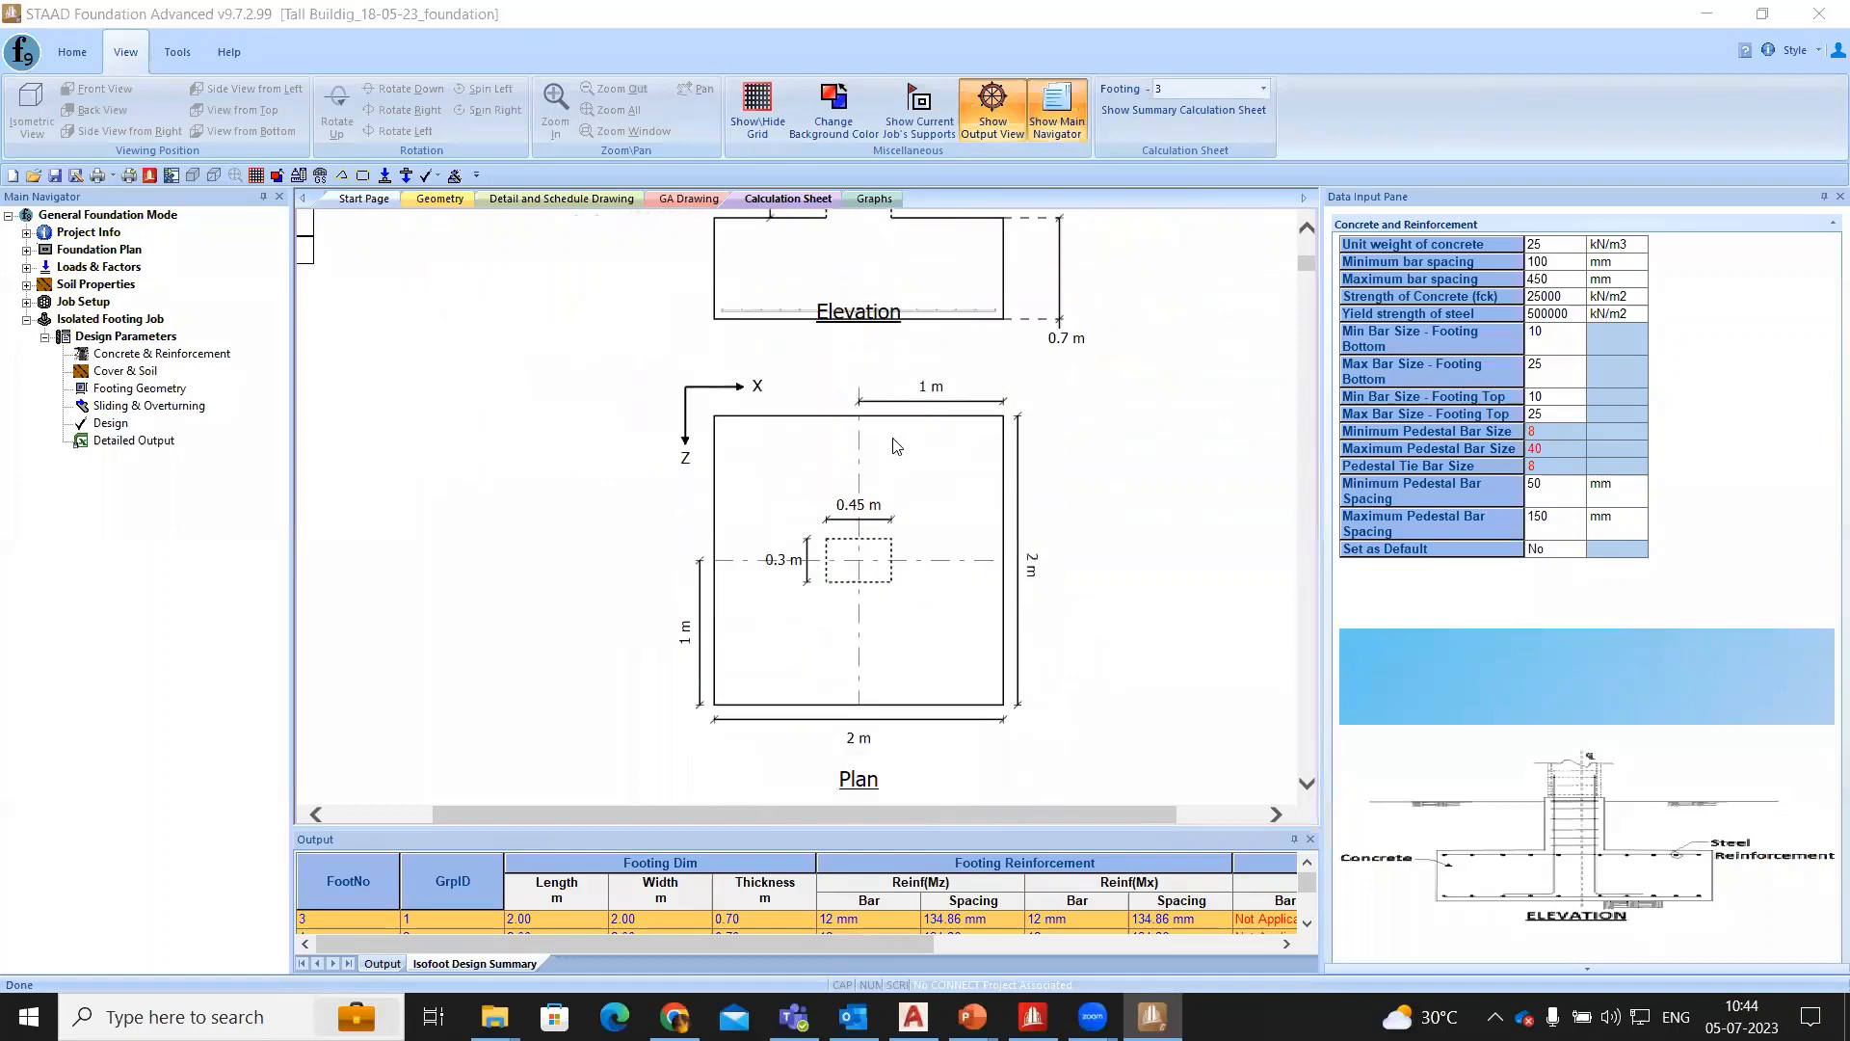
{"action": "scroll", "coordinate": [622, 285], "scroll_direction": "up", "scroll_amount": 4}
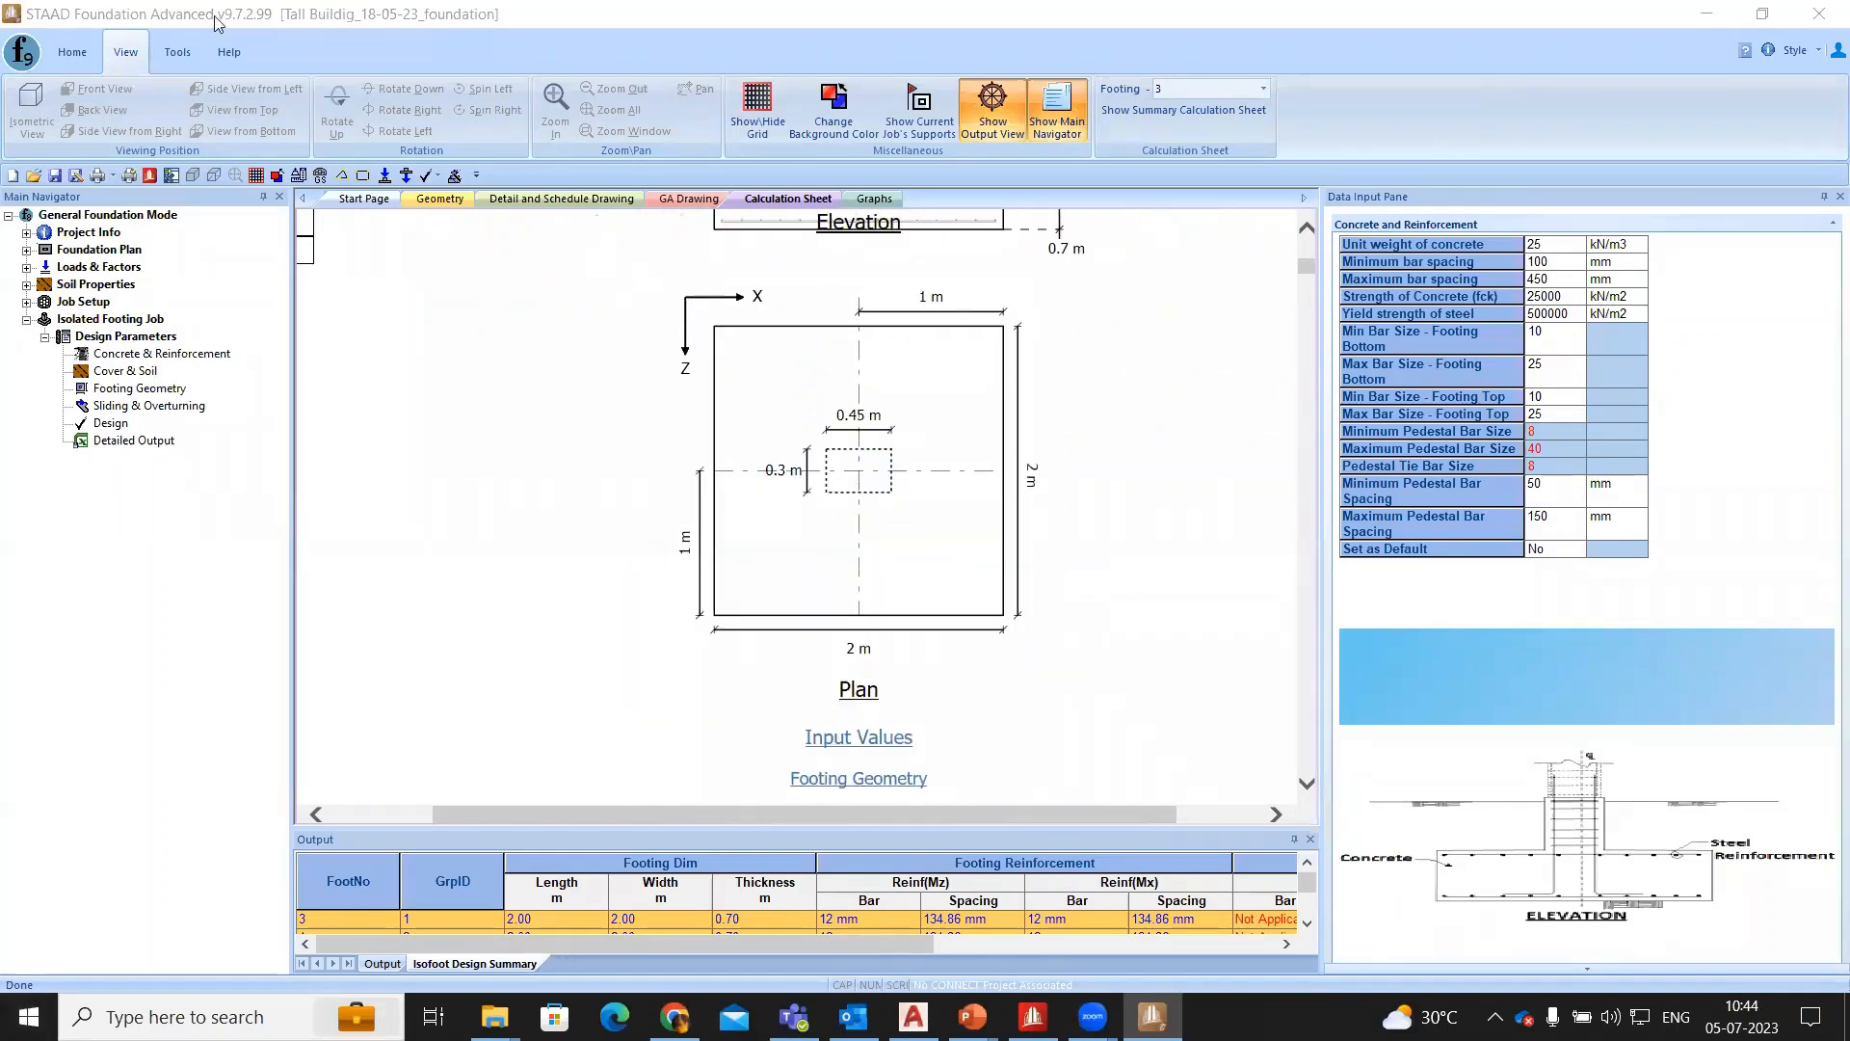
{"action": "left_click", "coordinate": [579, 199]}
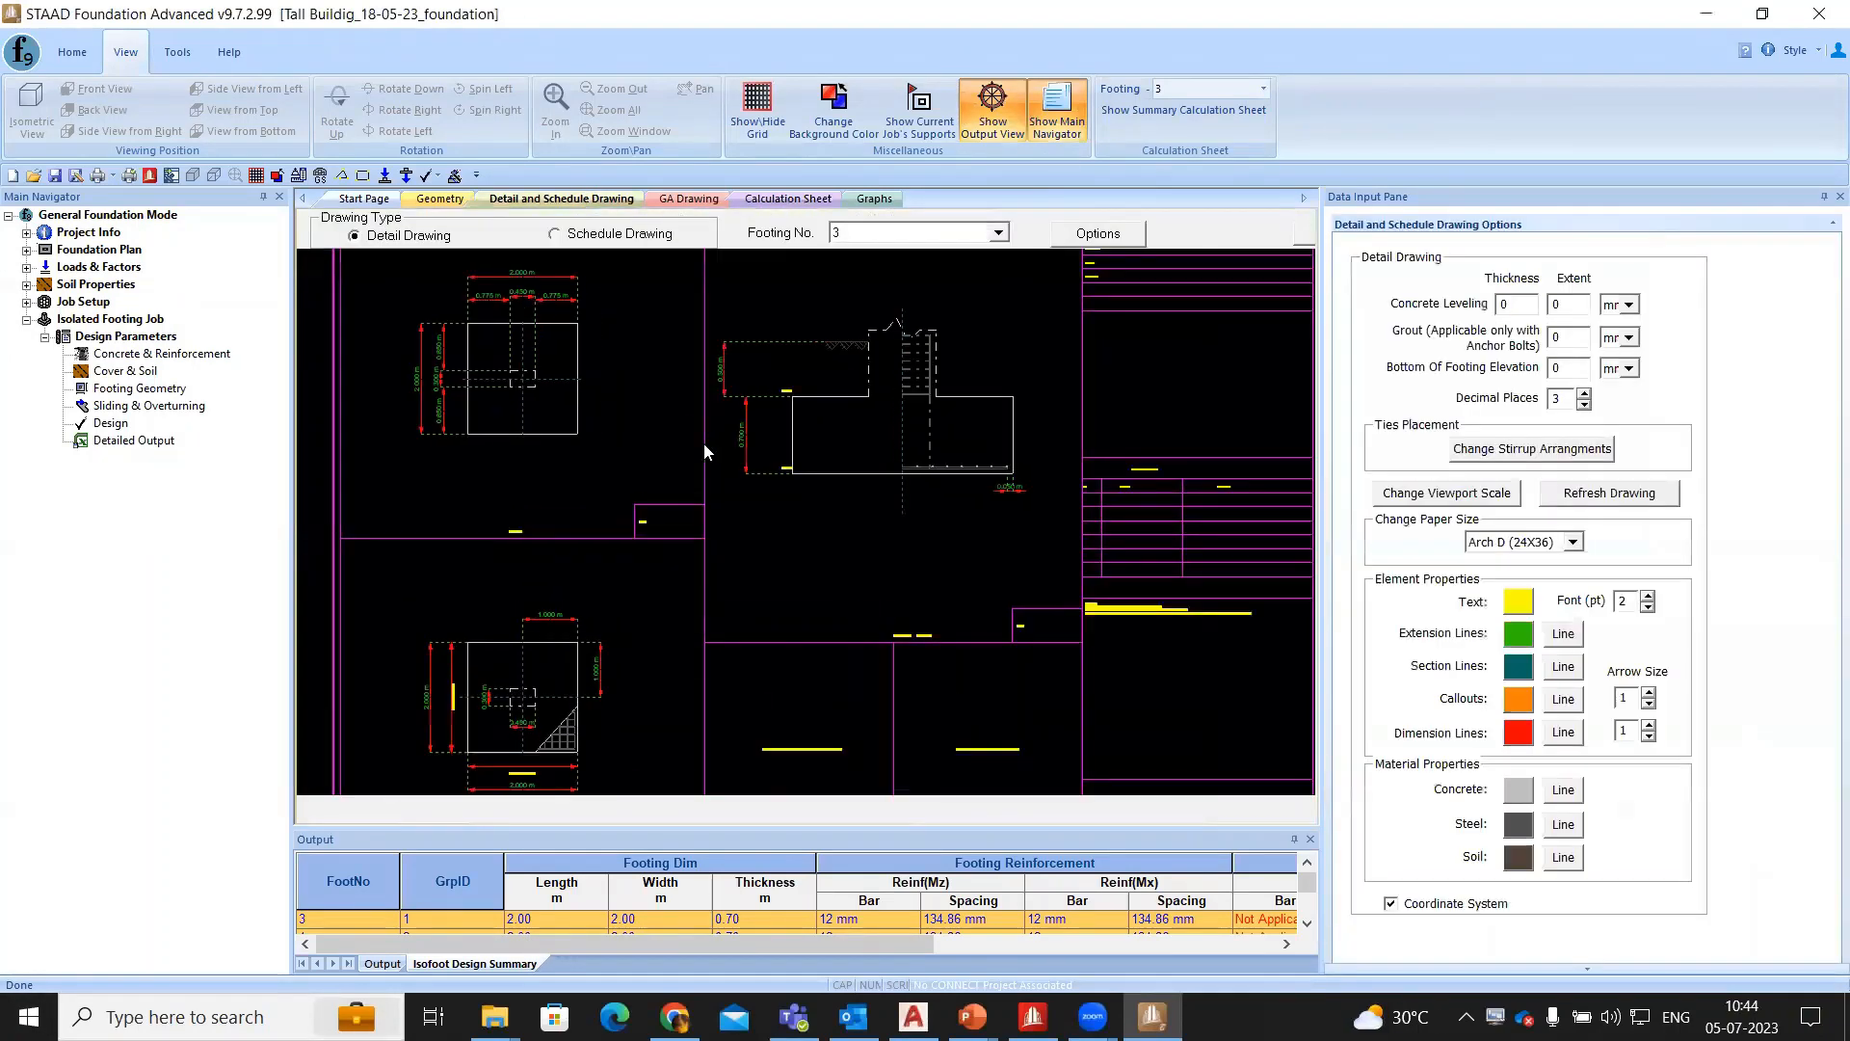
{"action": "scroll", "coordinate": [559, 533], "scroll_direction": "down", "scroll_amount": 2}
{"action": "scroll", "coordinate": [551, 476], "scroll_direction": "up", "scroll_amount": 3}
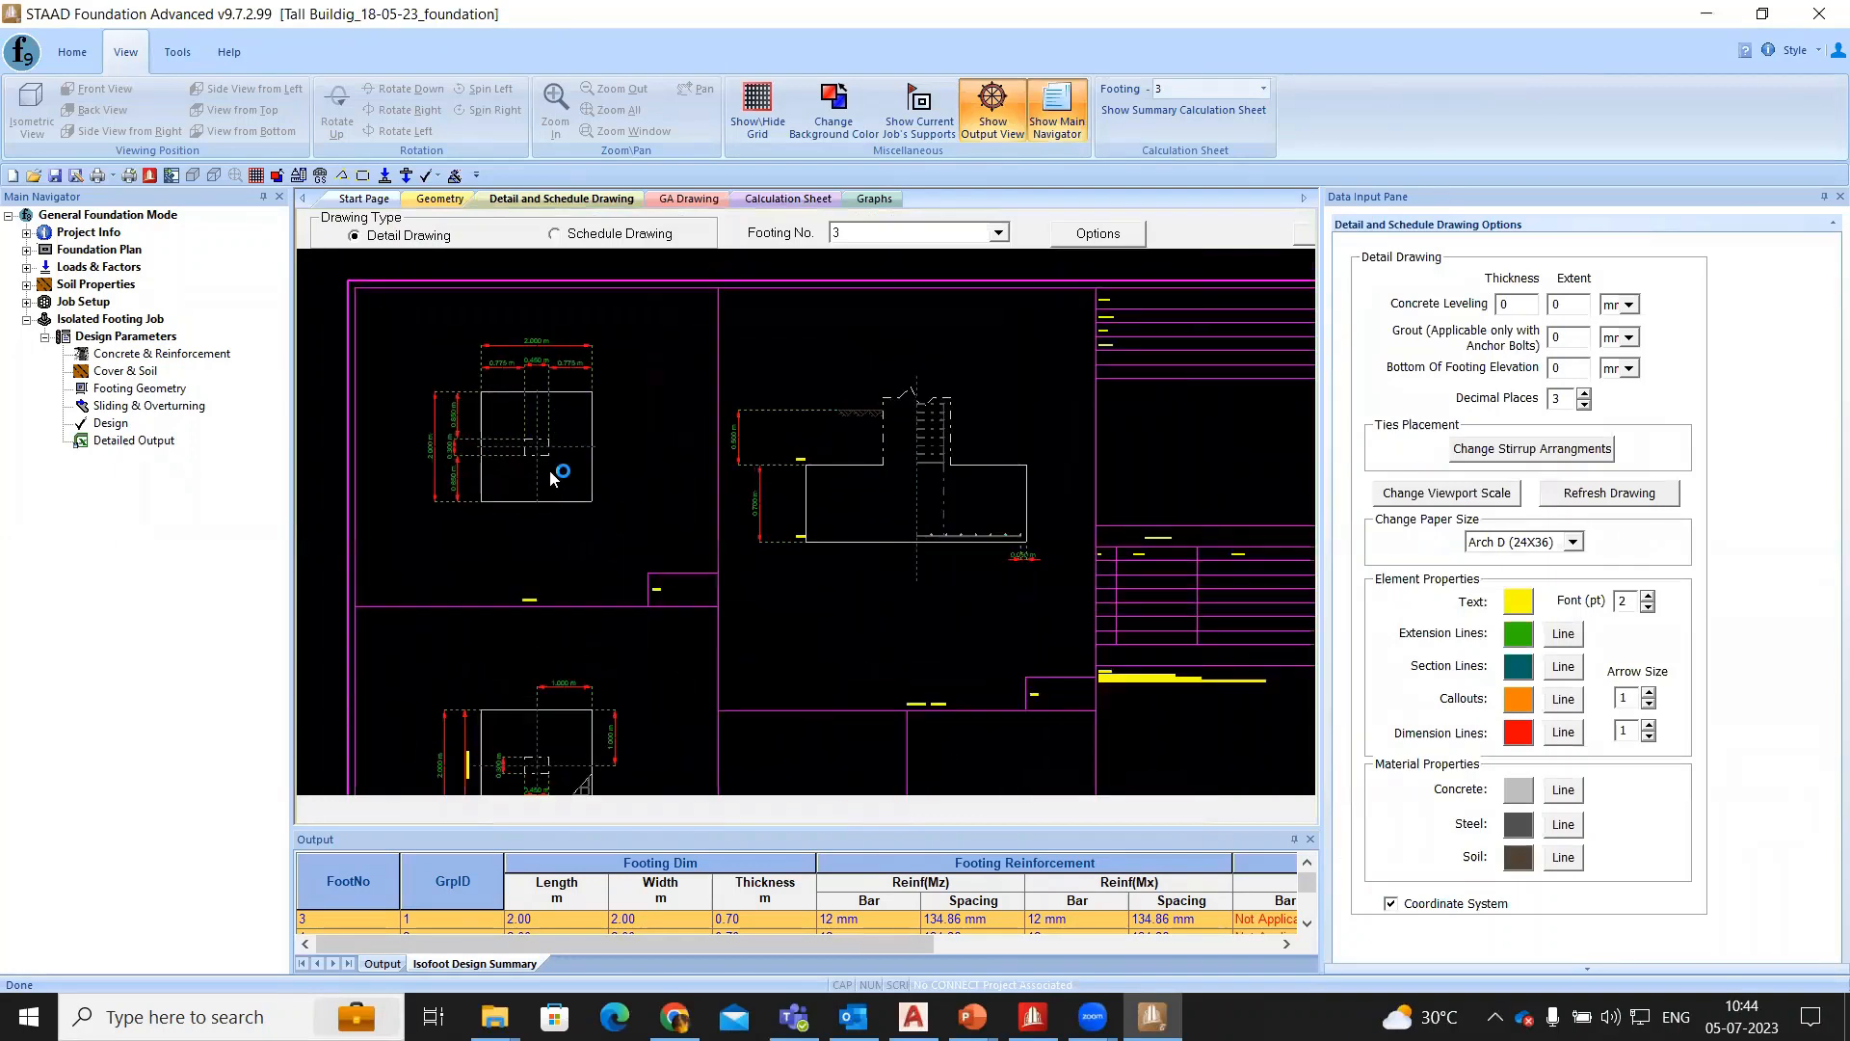
- Display the schedule drawing and examine the foundation dimensions and reinforcement listed for the designed footings
{"action": "left_click", "coordinate": [613, 234]}
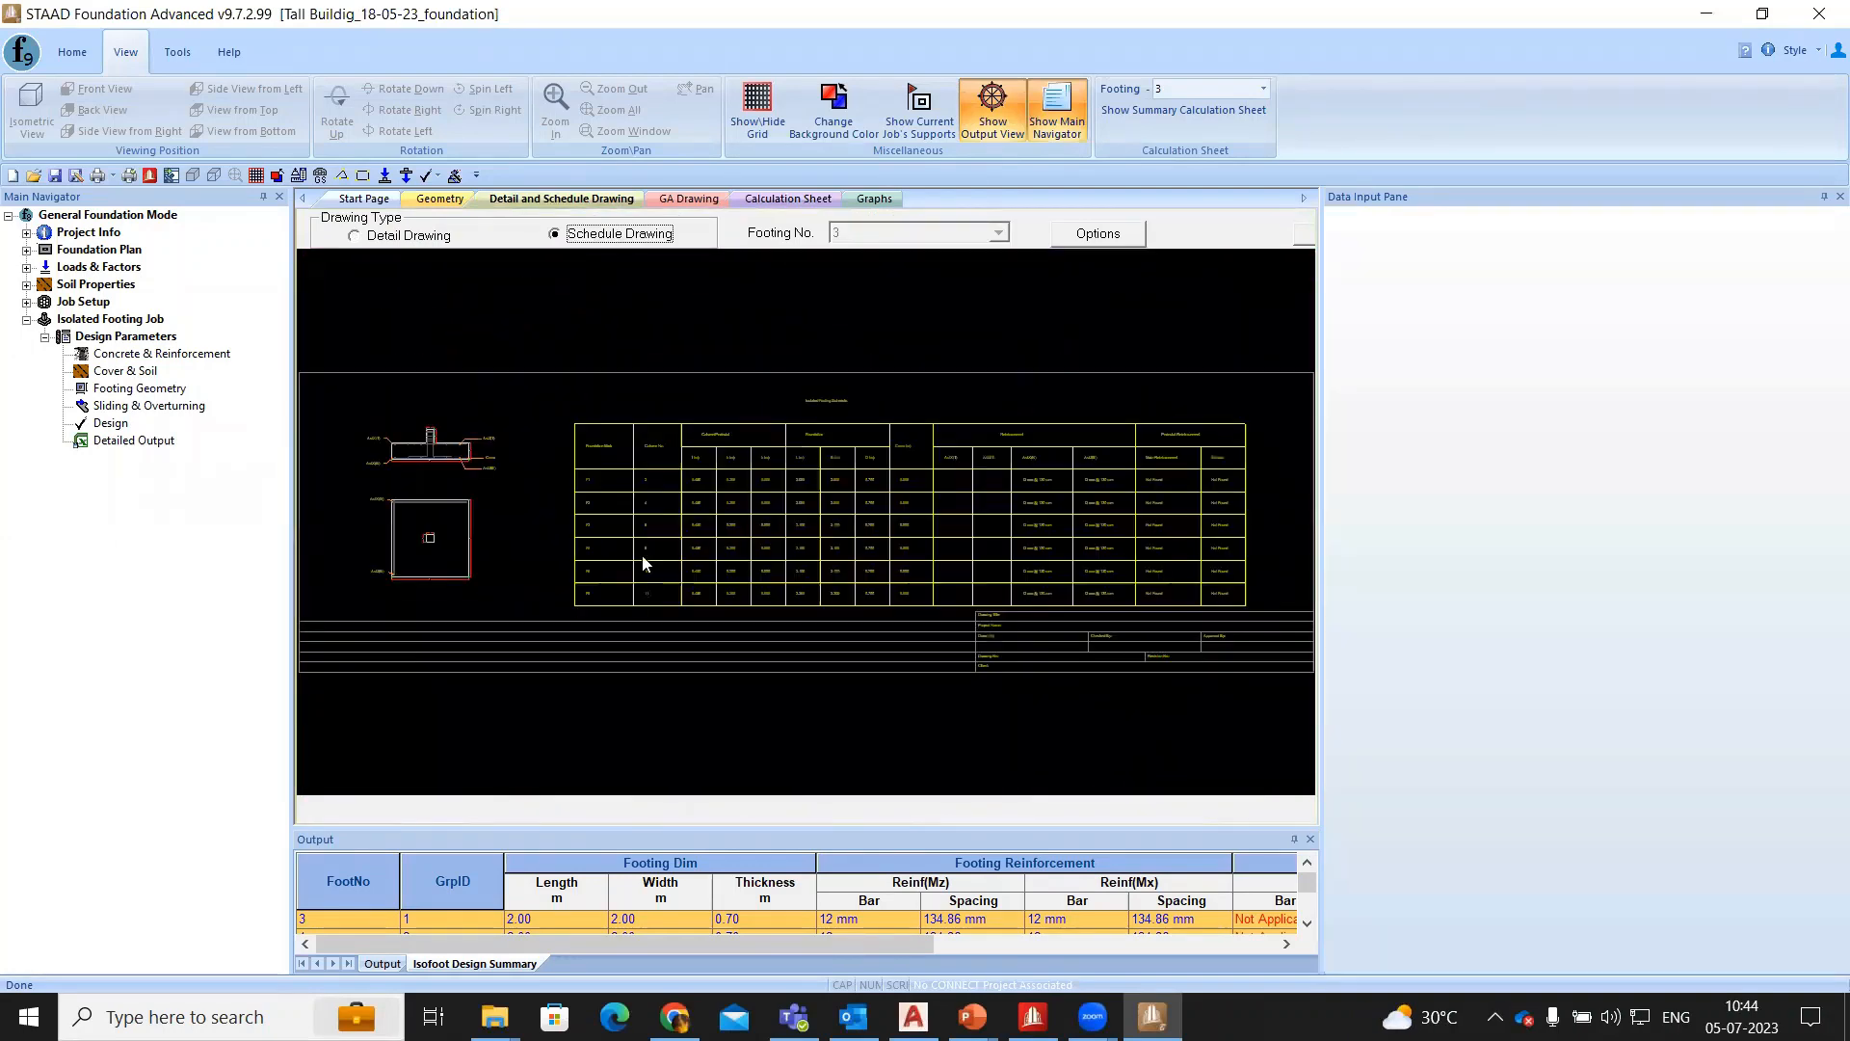
{"action": "scroll", "coordinate": [820, 518], "scroll_direction": "up", "scroll_amount": 5}
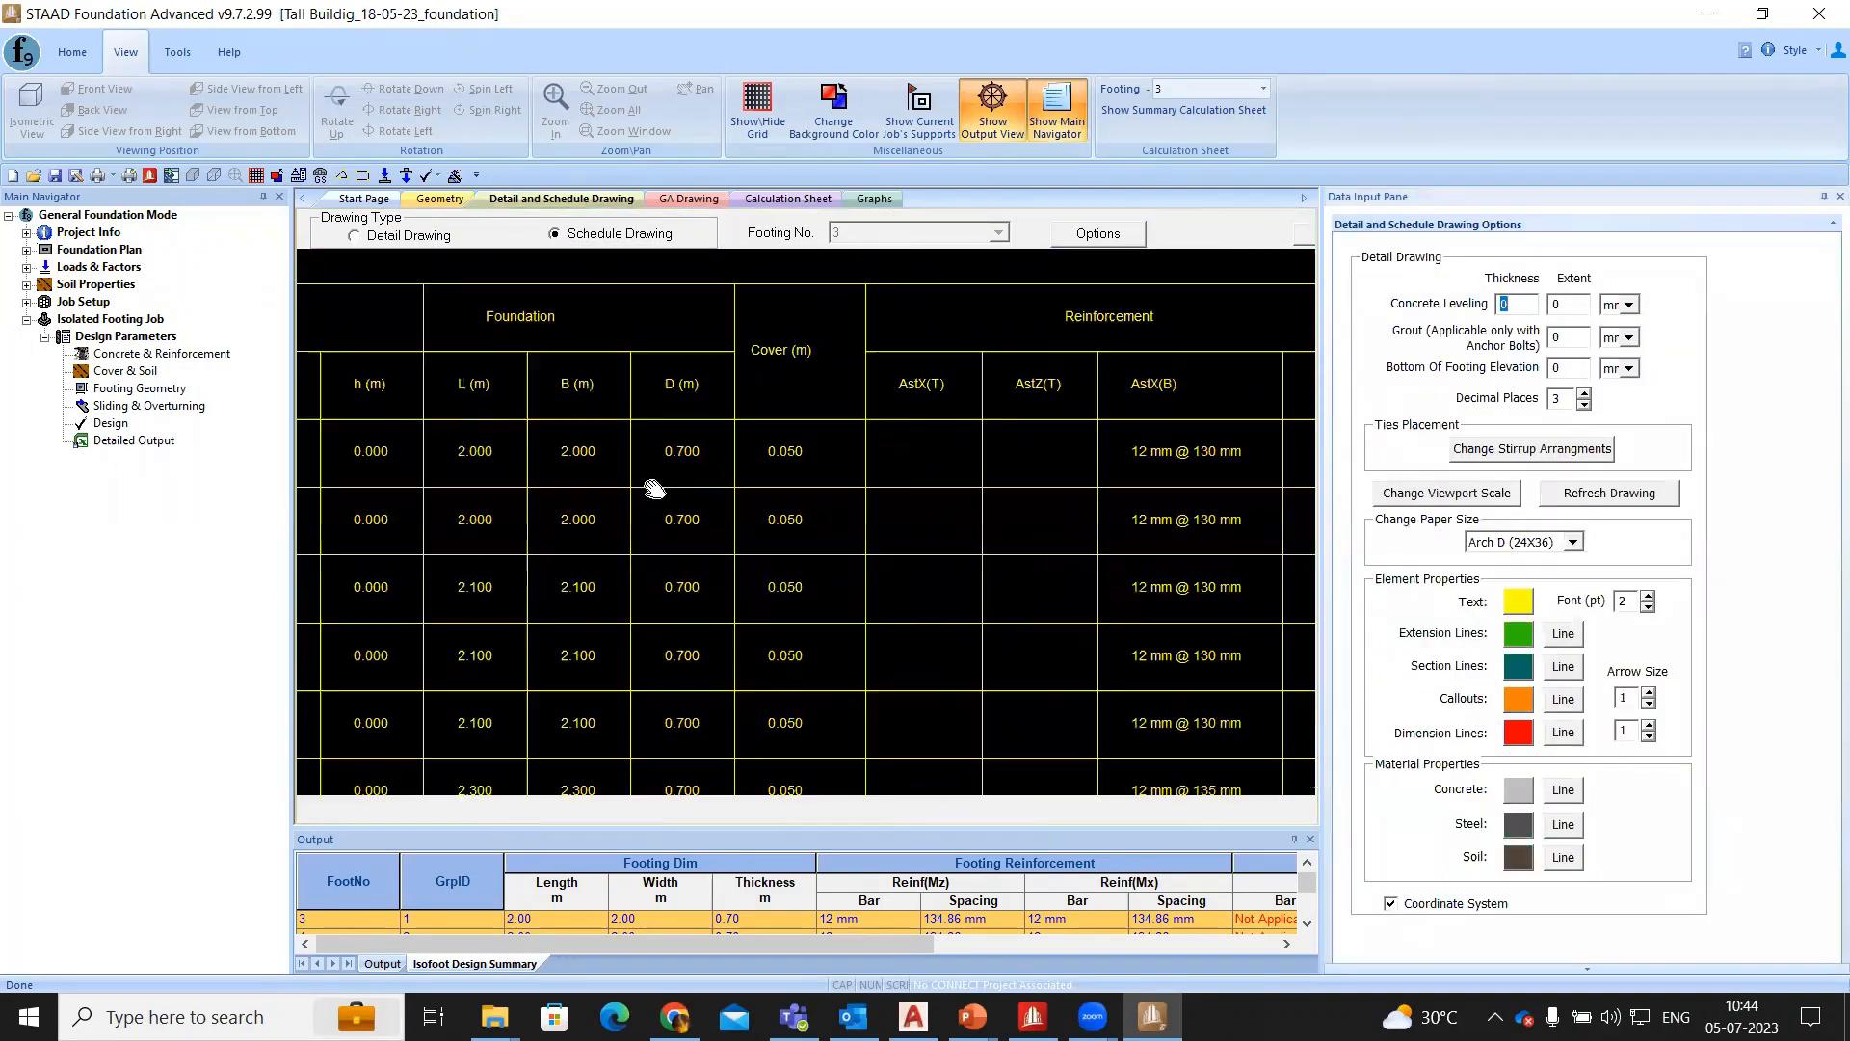
{"action": "scroll", "coordinate": [868, 463], "scroll_direction": "down", "scroll_amount": 3}
{"action": "scroll", "coordinate": [814, 504], "scroll_direction": "up", "scroll_amount": 2}
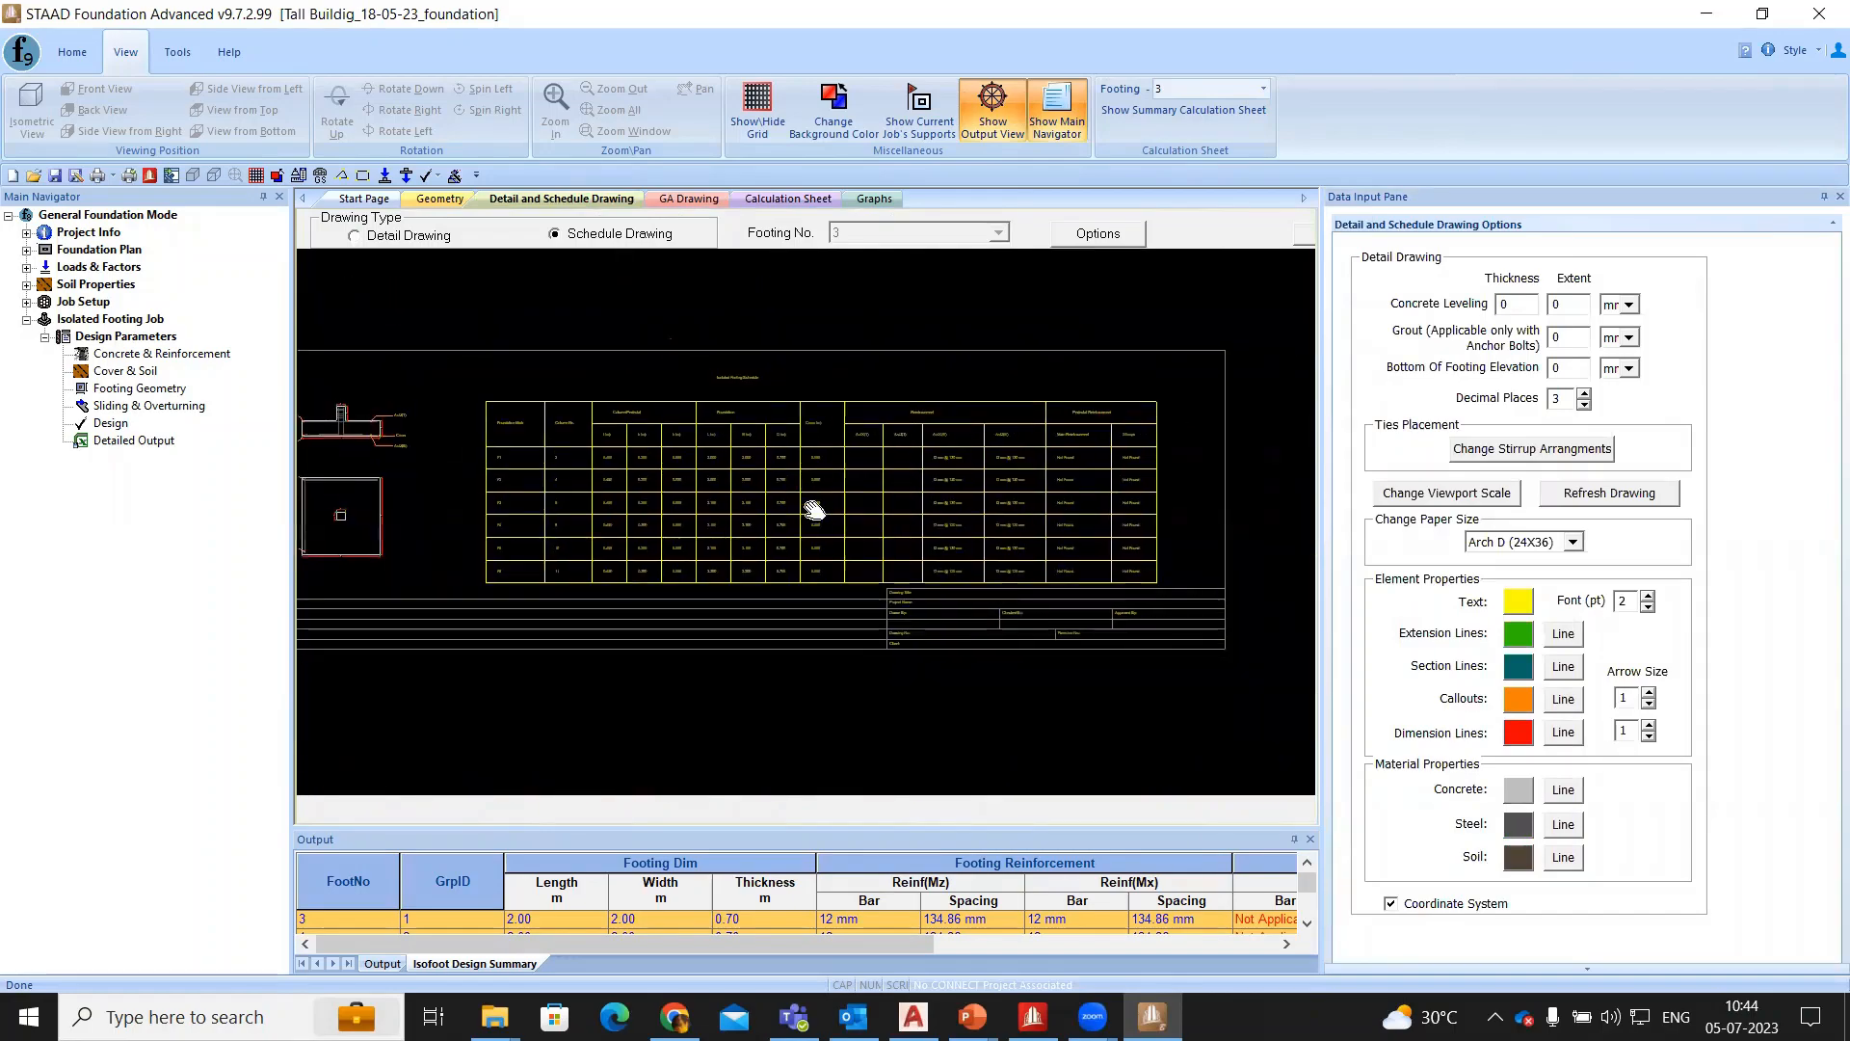